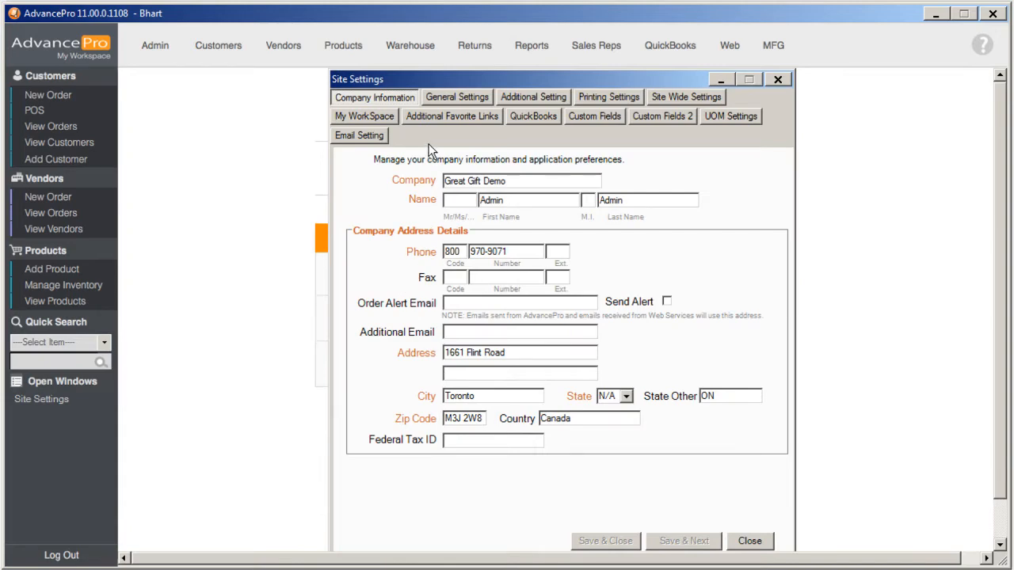
# Confirm General Settings use lbs as the weight measurement, then close Site Settings
pyautogui.click(441, 98)
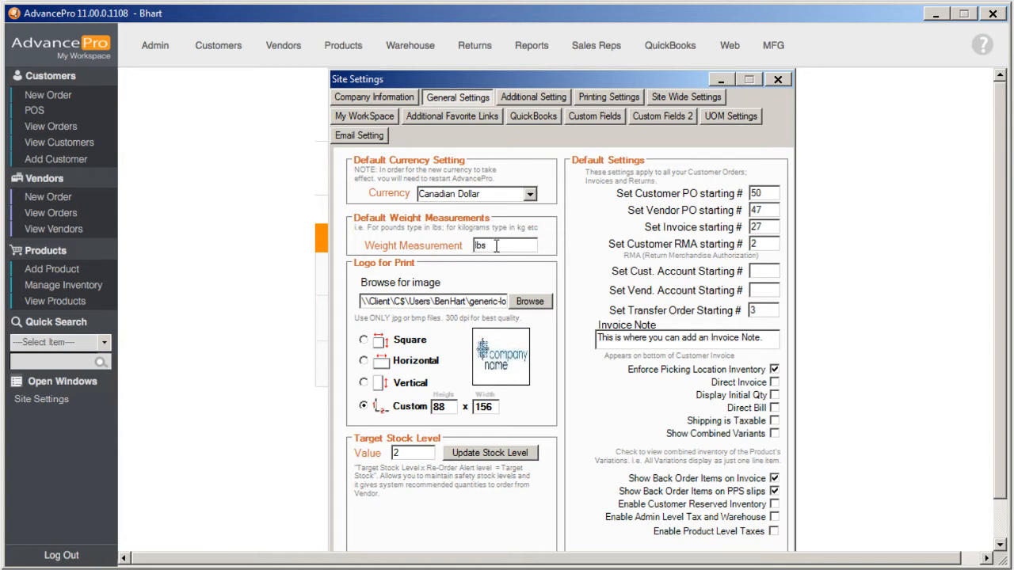
pyautogui.click(783, 81)
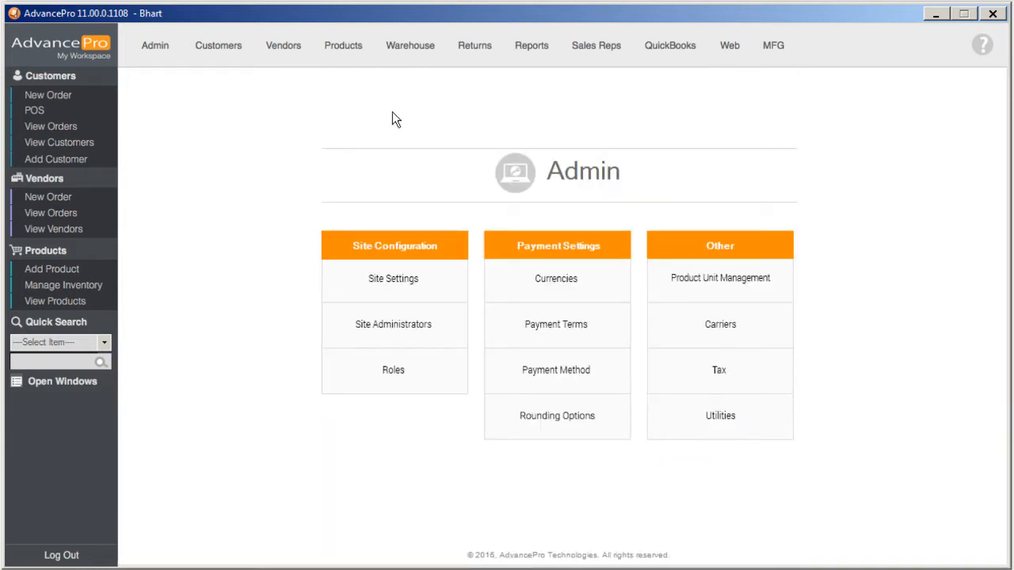
# Add lbs and kg to the Product Unit Management list, then close it
pyautogui.click(725, 285)
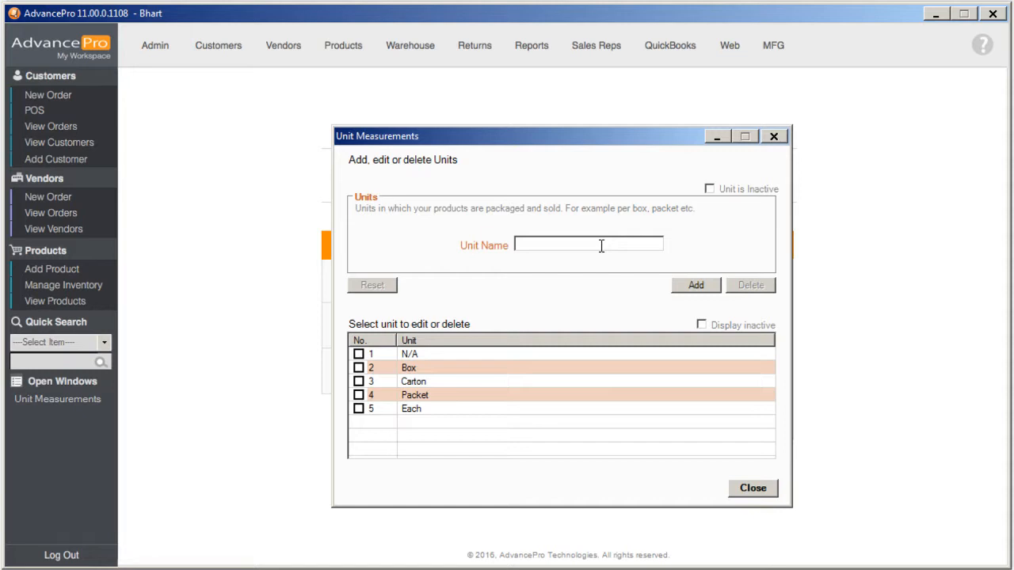
pyautogui.click(549, 243)
pyautogui.write('lbs')
pyautogui.click(682, 285)
pyautogui.click(527, 245)
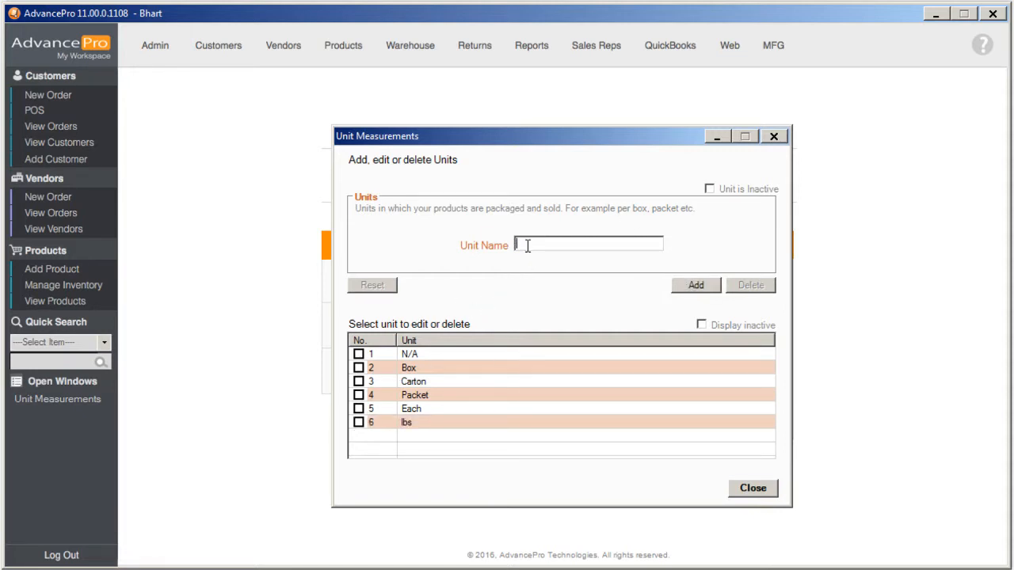
pyautogui.write('kg')
pyautogui.click(702, 283)
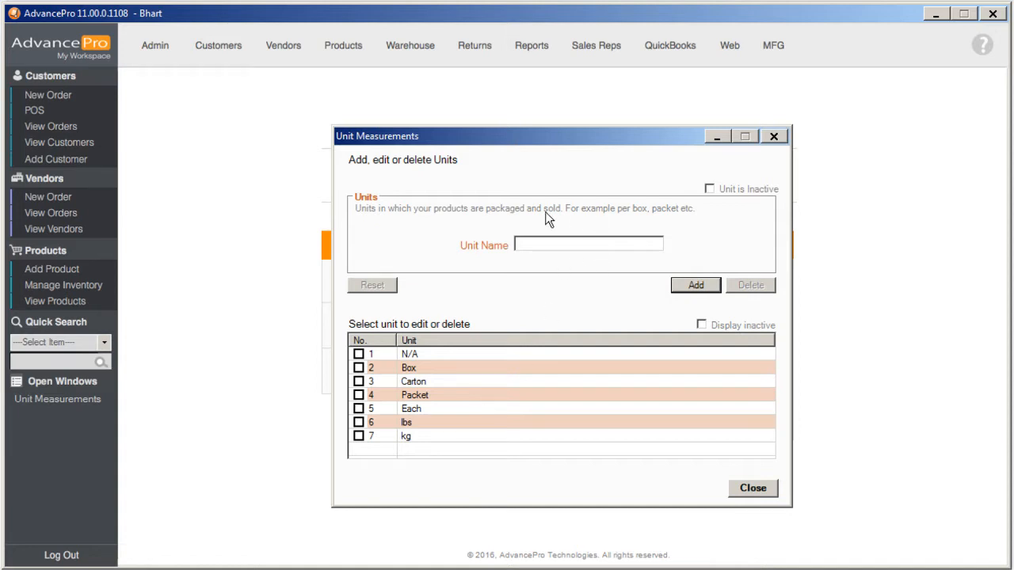
pyautogui.click(530, 245)
pyautogui.click(755, 489)
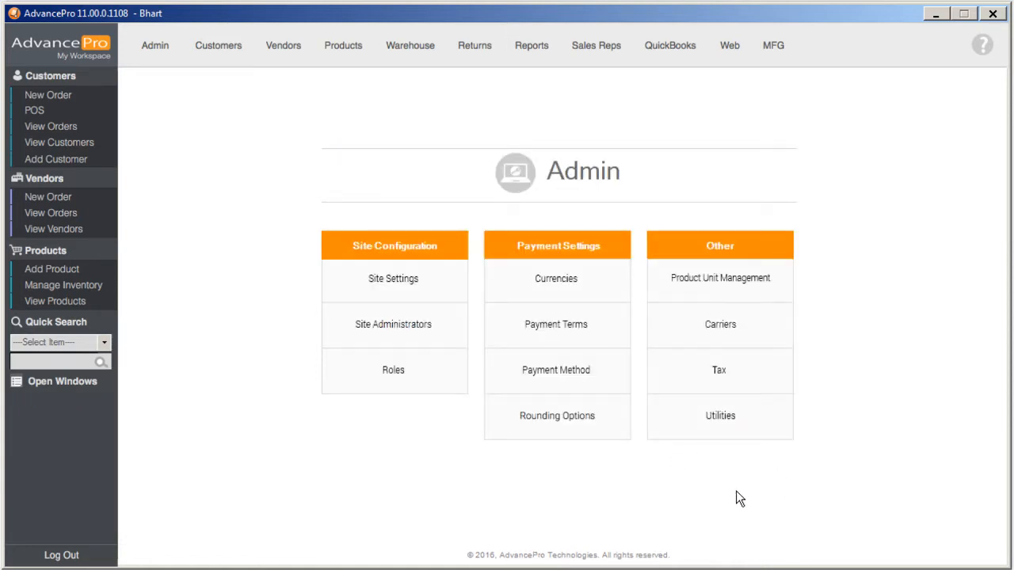
# Open the Caps product from View Products and set its unit measurement to lbs
pyautogui.click(62, 304)
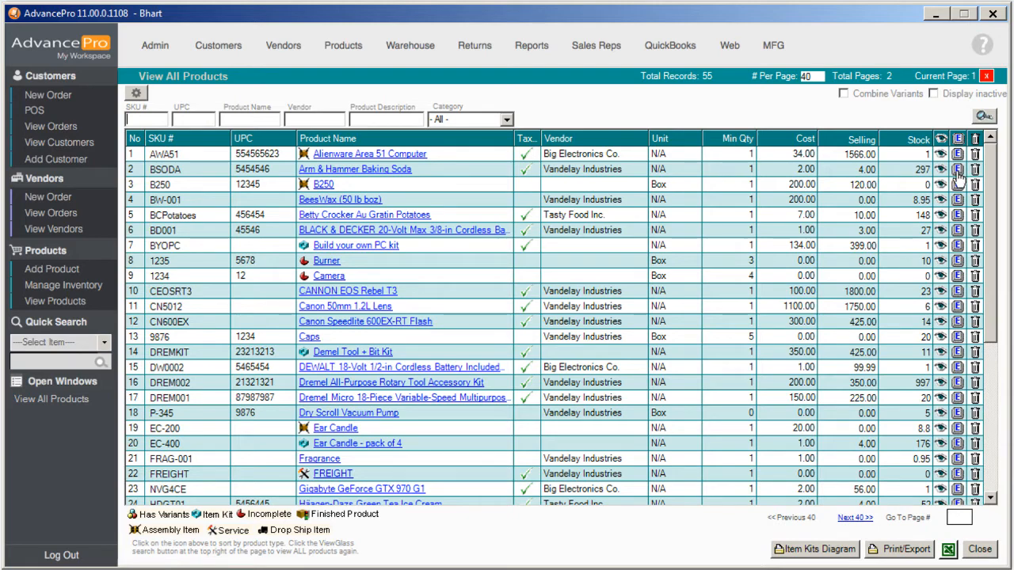
pyautogui.click(958, 337)
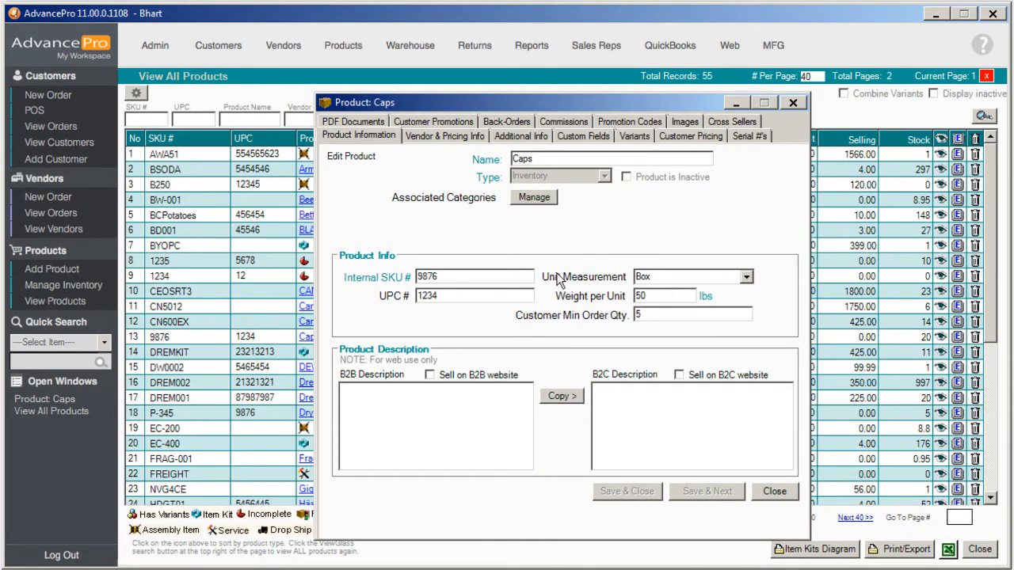
pyautogui.click(746, 277)
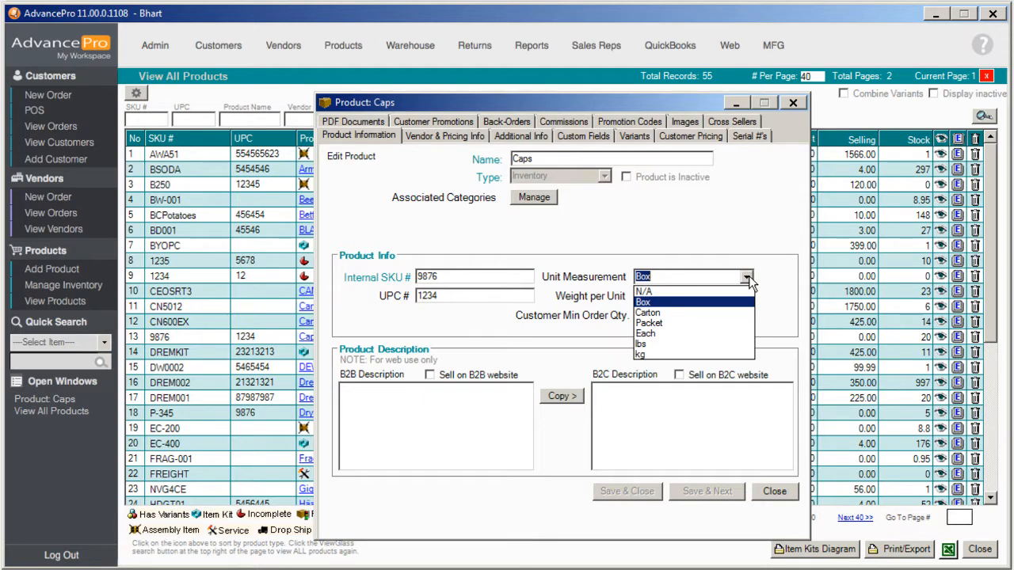
pyautogui.click(700, 346)
pyautogui.click(665, 296)
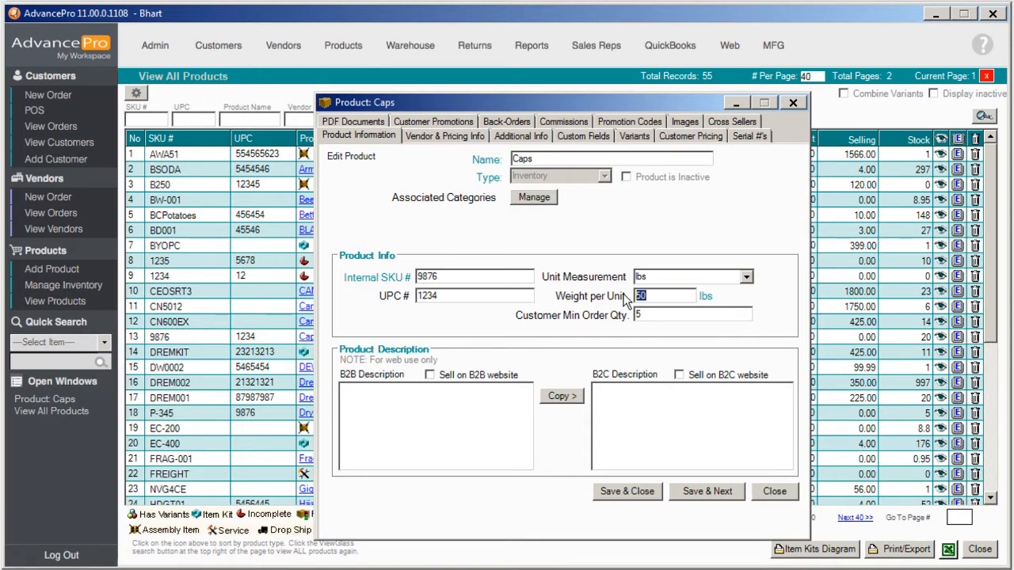
# Set the Caps weight per unit to 1
pyautogui.write('1')
pyautogui.press('BackSpace')
pyautogui.write('0.001')
pyautogui.moveTo(672, 297); pyautogui.dragTo(565, 301)
pyautogui.press('BackSpace')
pyautogui.write('1')
# Save Caps, then set unit breakdown 50 and vendor product name 'Caps (50 lbs)'
pyautogui.click(716, 490)
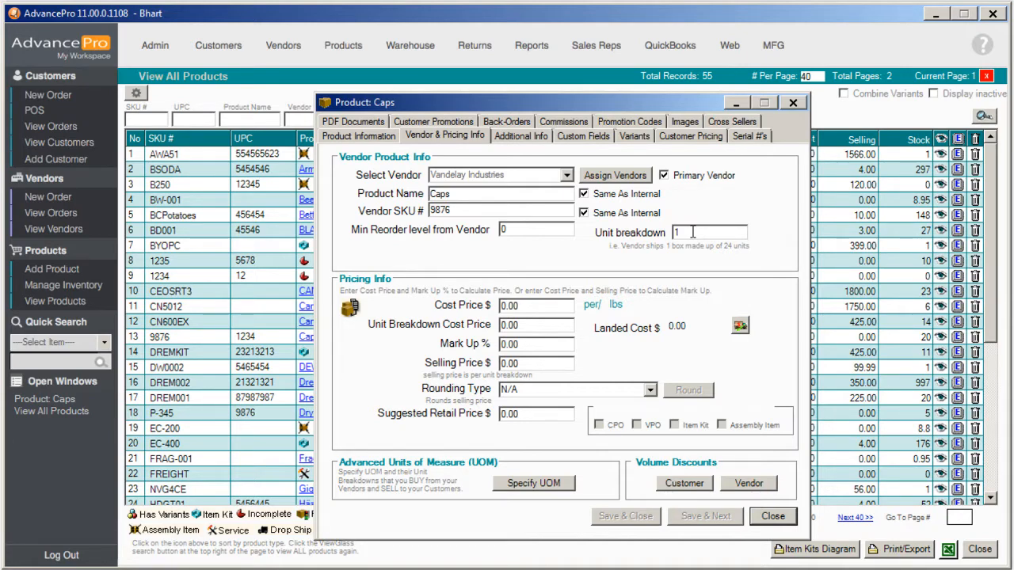
pyautogui.moveTo(693, 232); pyautogui.dragTo(659, 237)
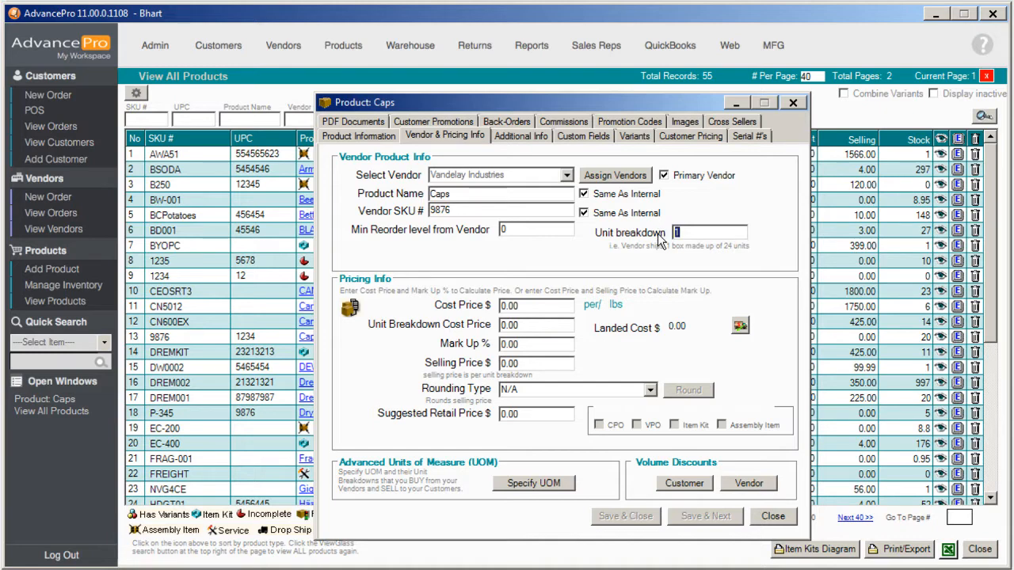
pyautogui.write('50')
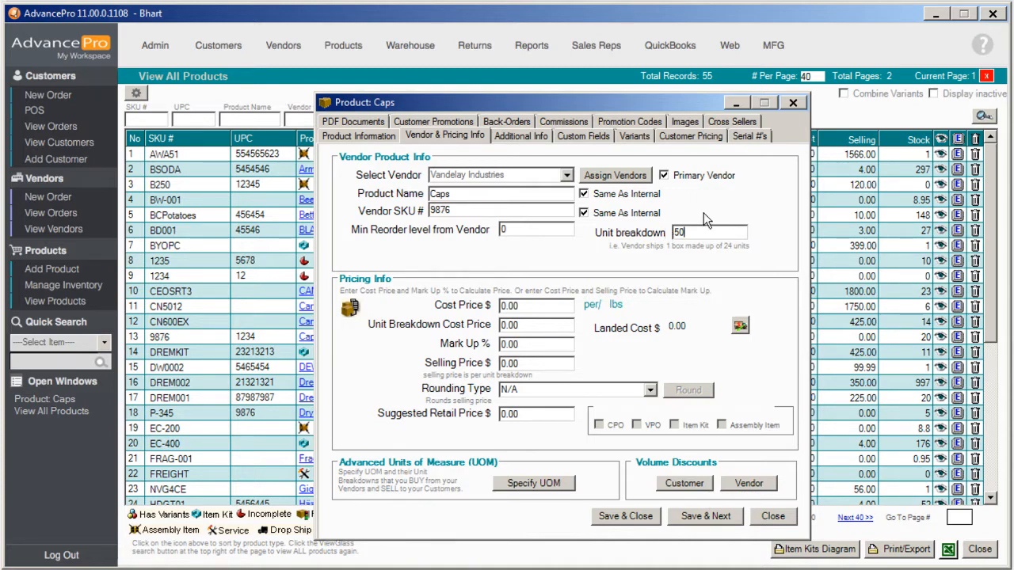
pyautogui.click(474, 194)
pyautogui.write('(50 lbs)')
pyautogui.moveTo(494, 193); pyautogui.dragTo(410, 198)
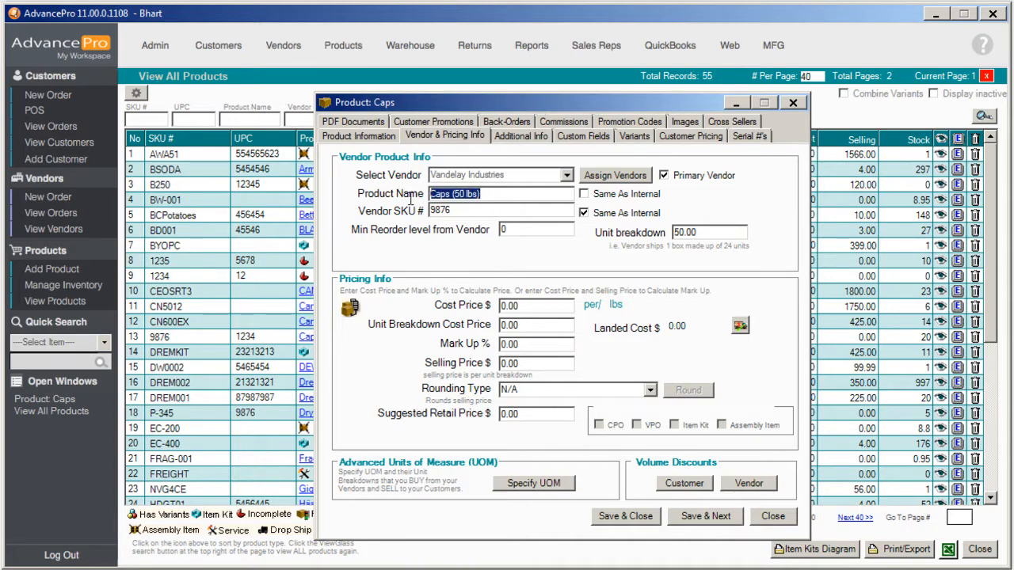
# Rename the Caps product to 'Caps (lbs)' on Product Information
pyautogui.click(382, 136)
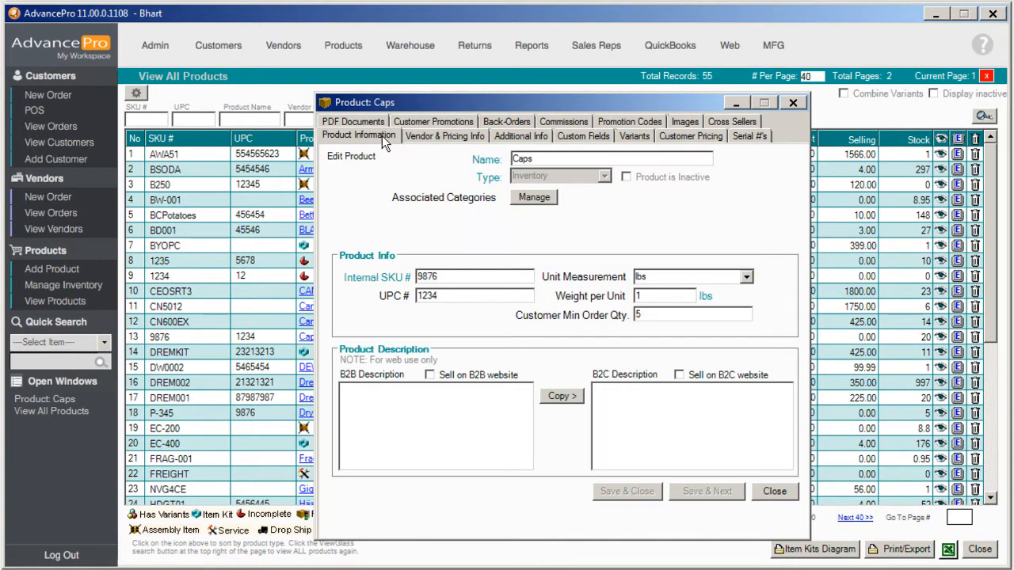
pyautogui.click(585, 159)
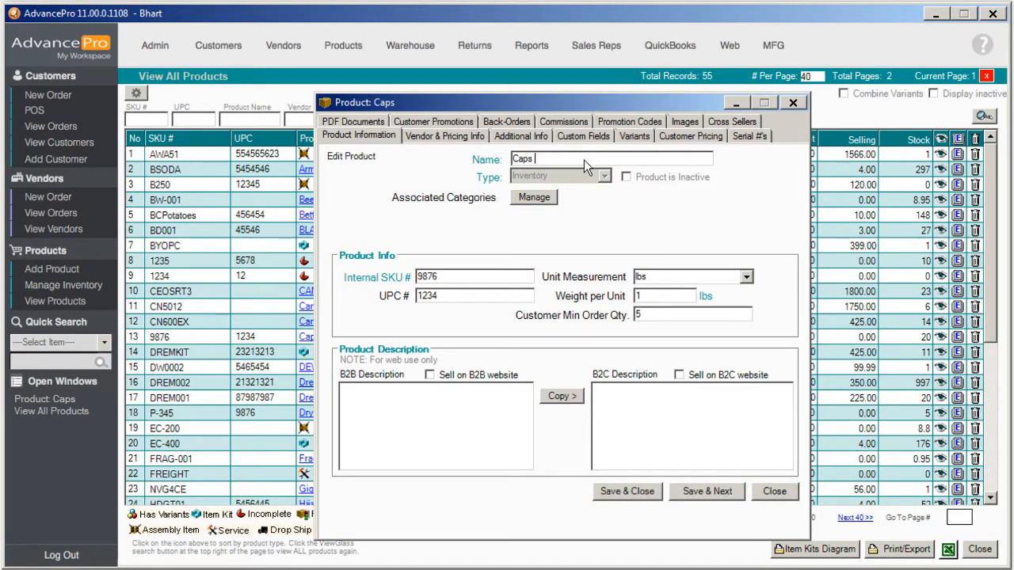
pyautogui.write('(lbs)')
# Verify the vendor unit breakdown is 50.00, then return to Product Information
pyautogui.click(466, 136)
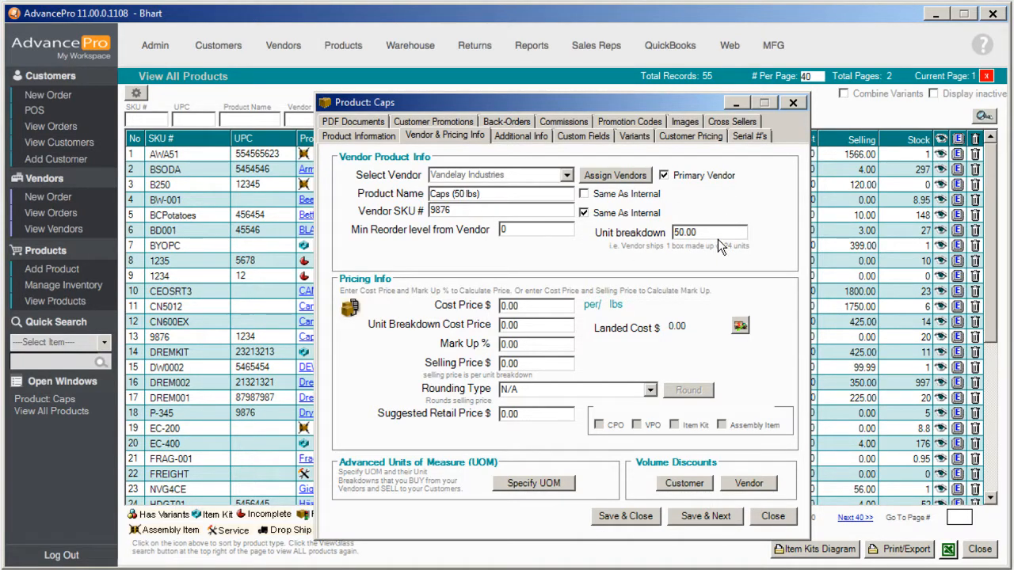
pyautogui.moveTo(705, 232); pyautogui.dragTo(672, 235)
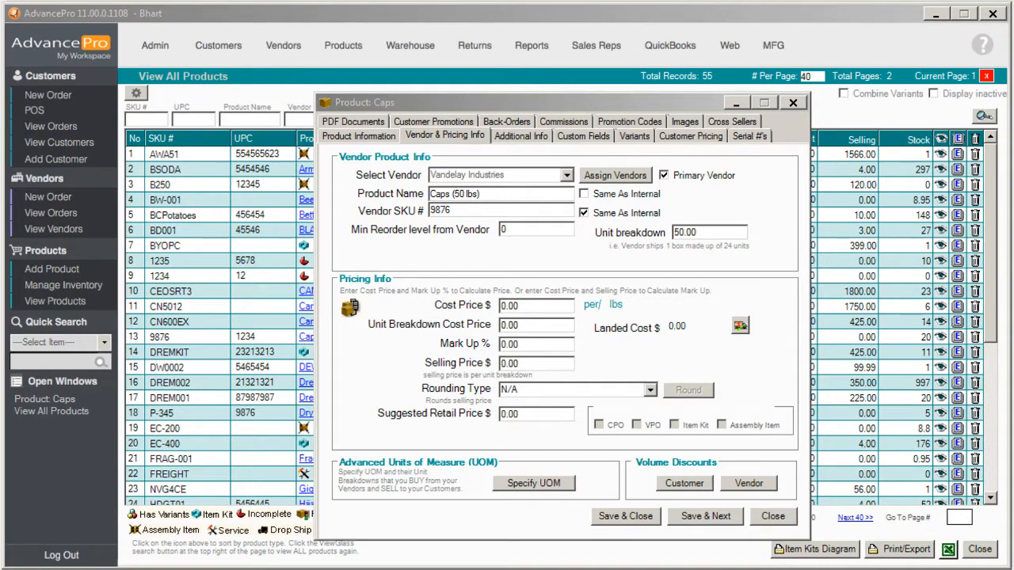
pyautogui.click(379, 138)
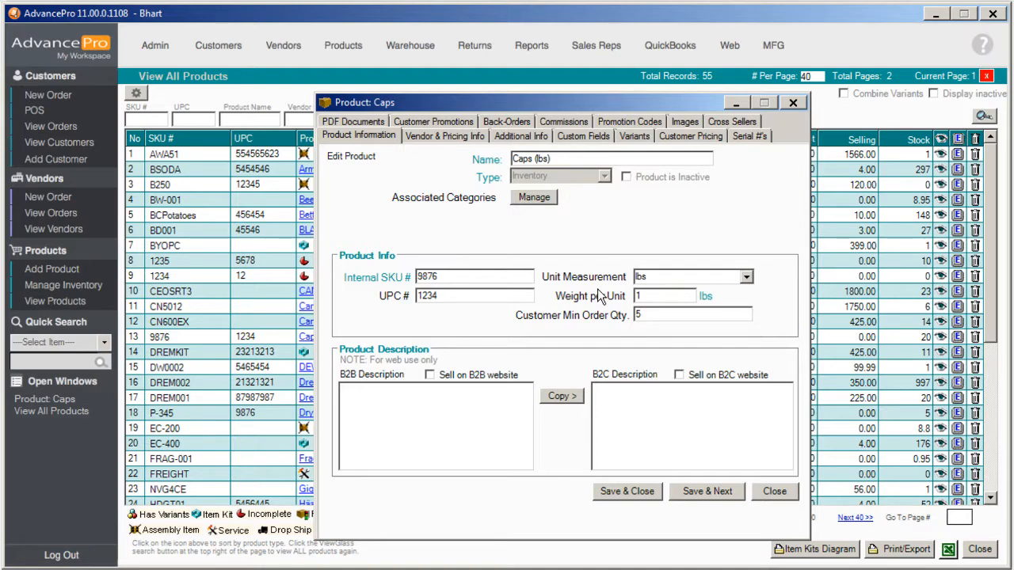
# Close Caps, declining both save prompts, and return to the Admin page
pyautogui.click(774, 493)
pyautogui.click(509, 342)
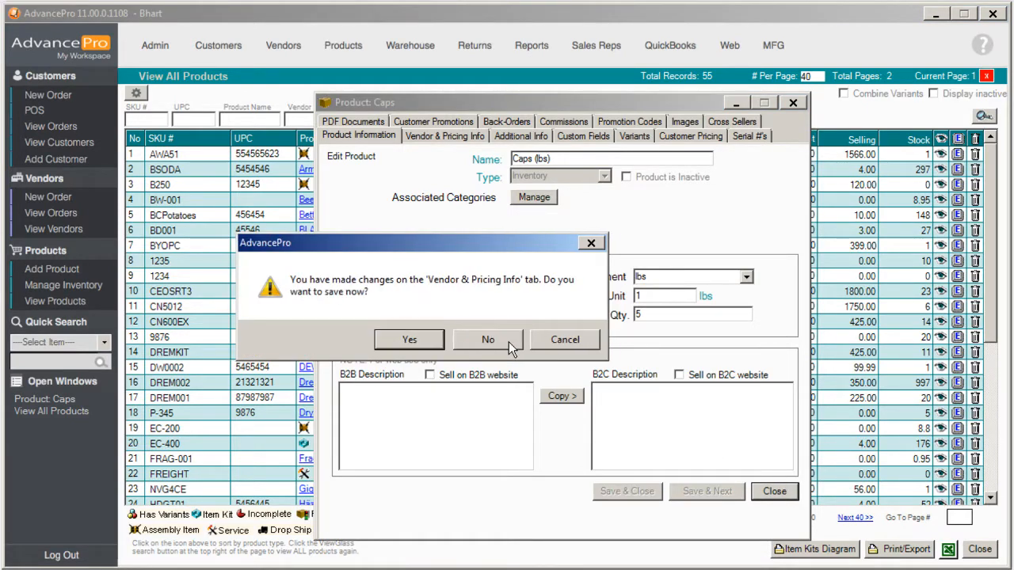
pyautogui.click(509, 336)
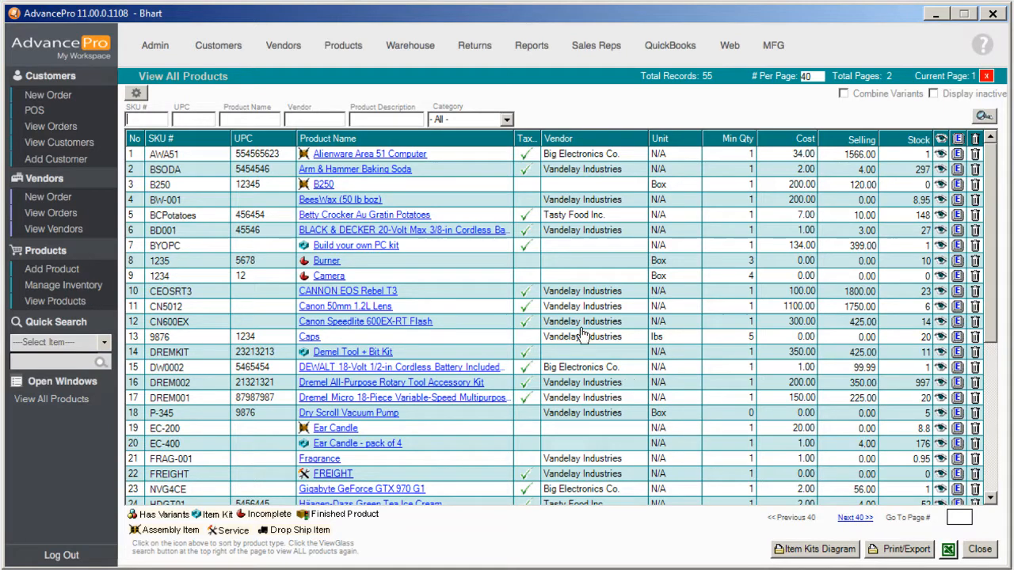
pyautogui.click(146, 55)
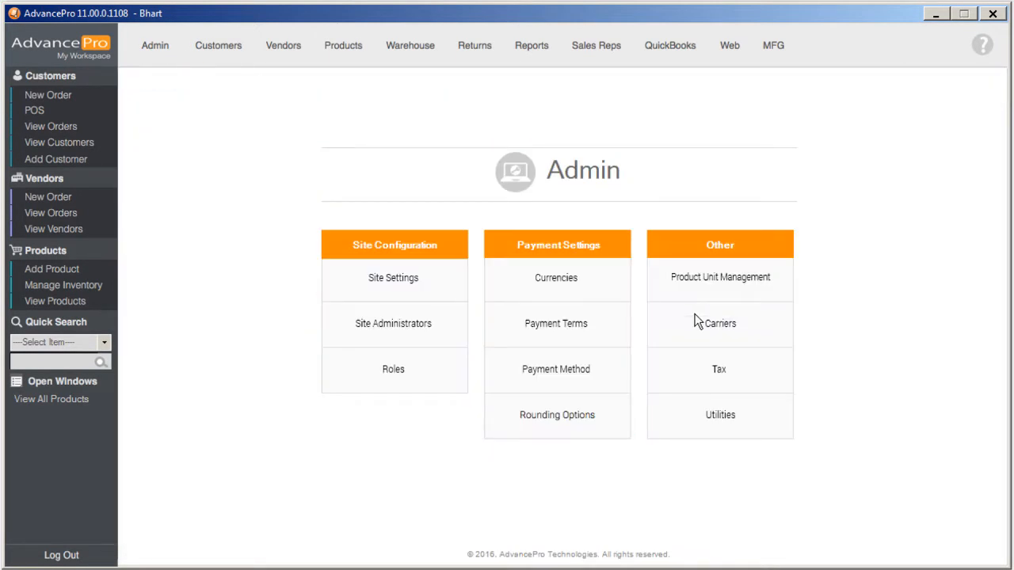
# Review the Catch Weights utility and its product list, then close Utilities
pyautogui.click(717, 420)
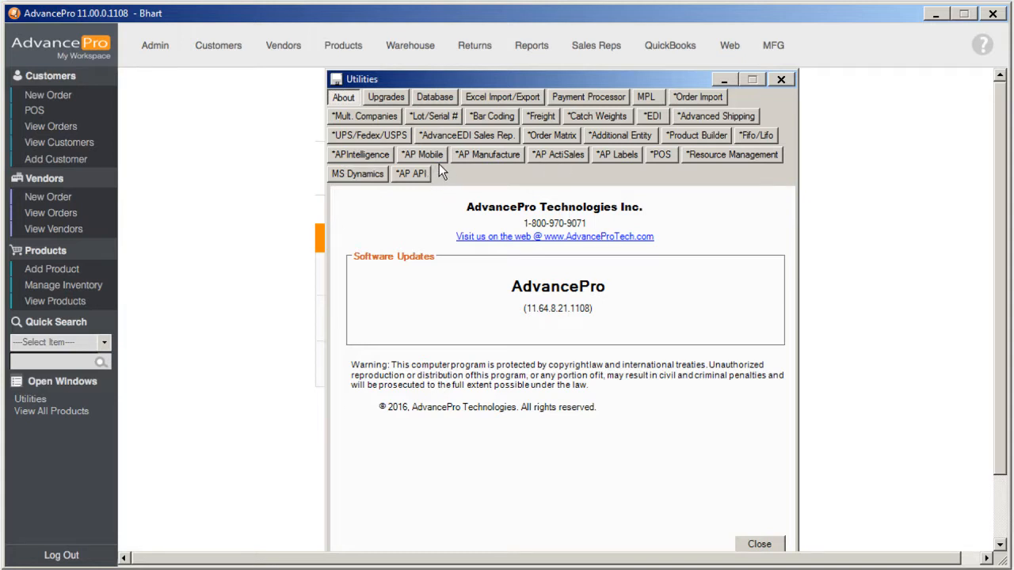
pyautogui.click(593, 114)
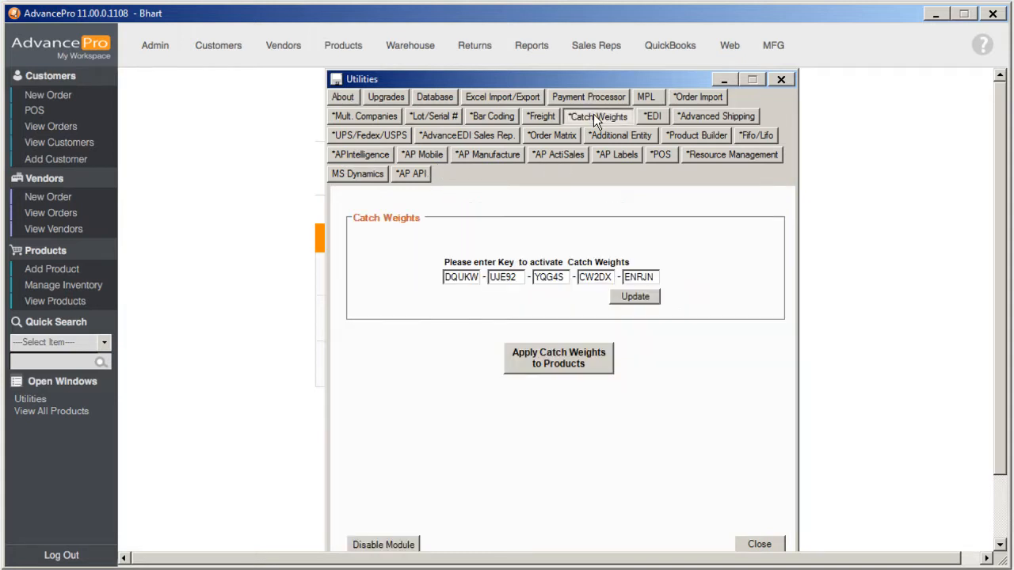
pyautogui.click(594, 366)
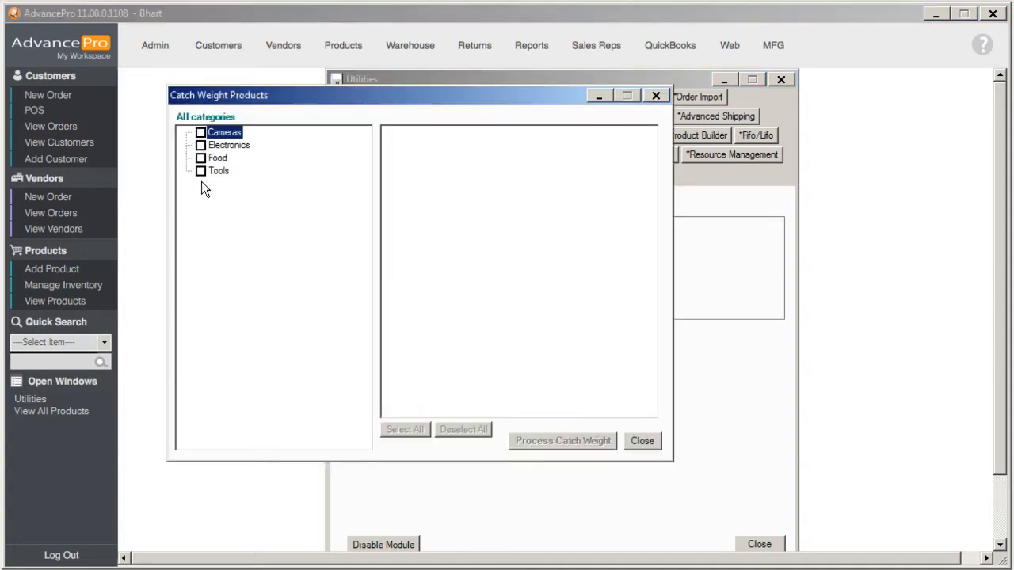
pyautogui.click(642, 441)
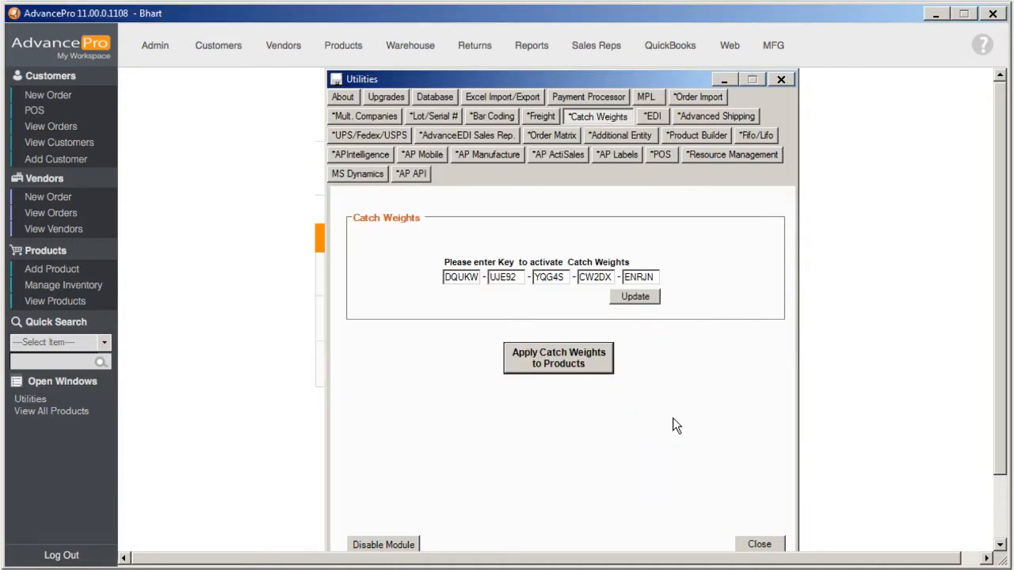
pyautogui.click(755, 544)
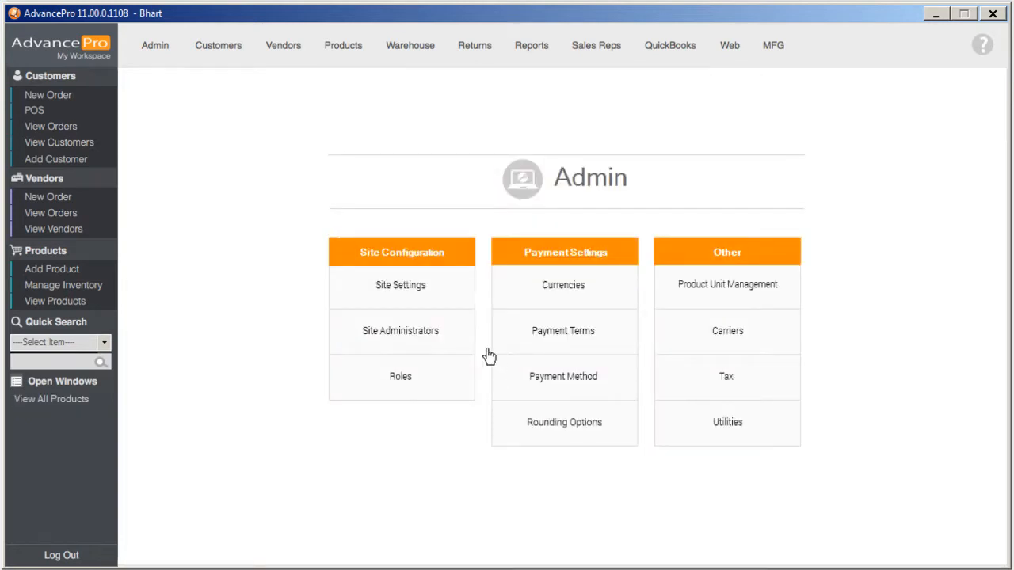
pyautogui.click(439, 298)
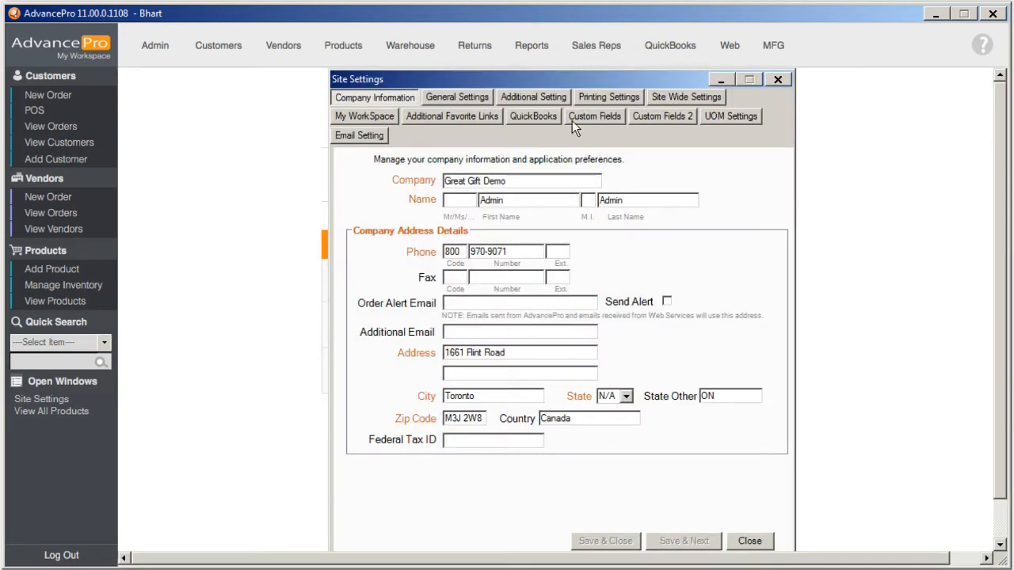
pyautogui.click(581, 118)
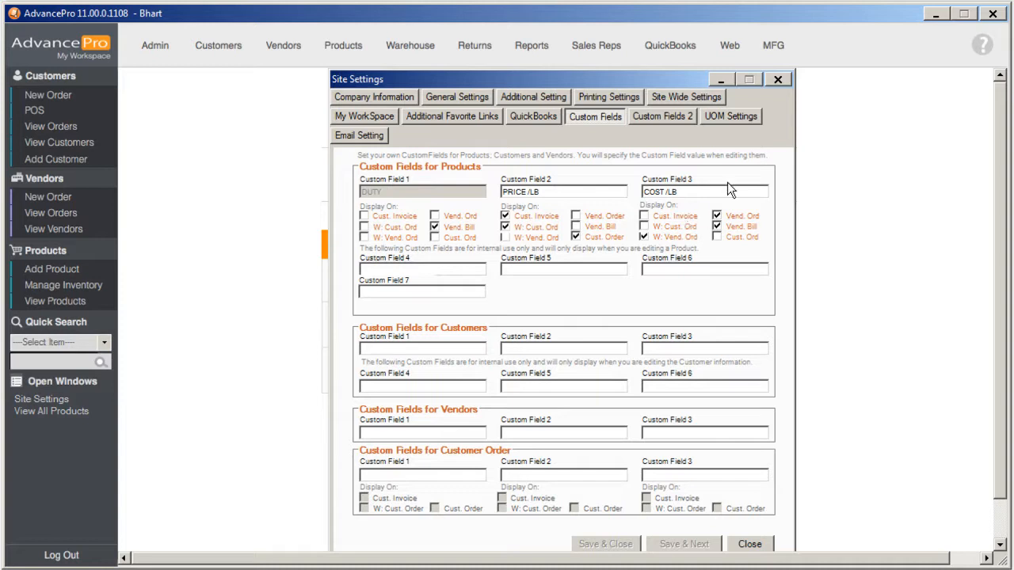
pyautogui.click(777, 80)
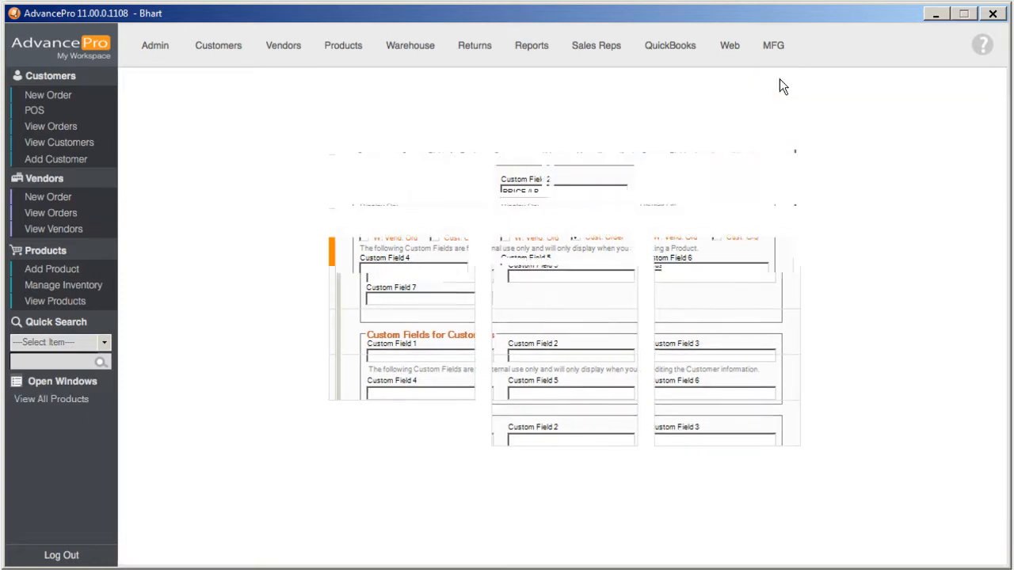
# Set Arm & Hammer Baking Soda (BSODA) to unit Box with weight per unit 1 and save
pyautogui.click(88, 307)
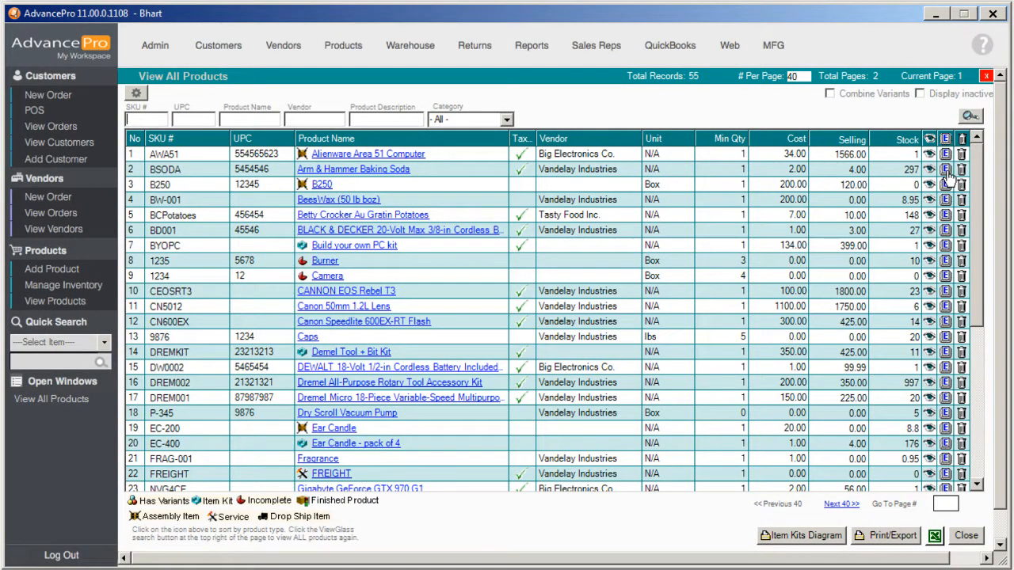
pyautogui.click(947, 171)
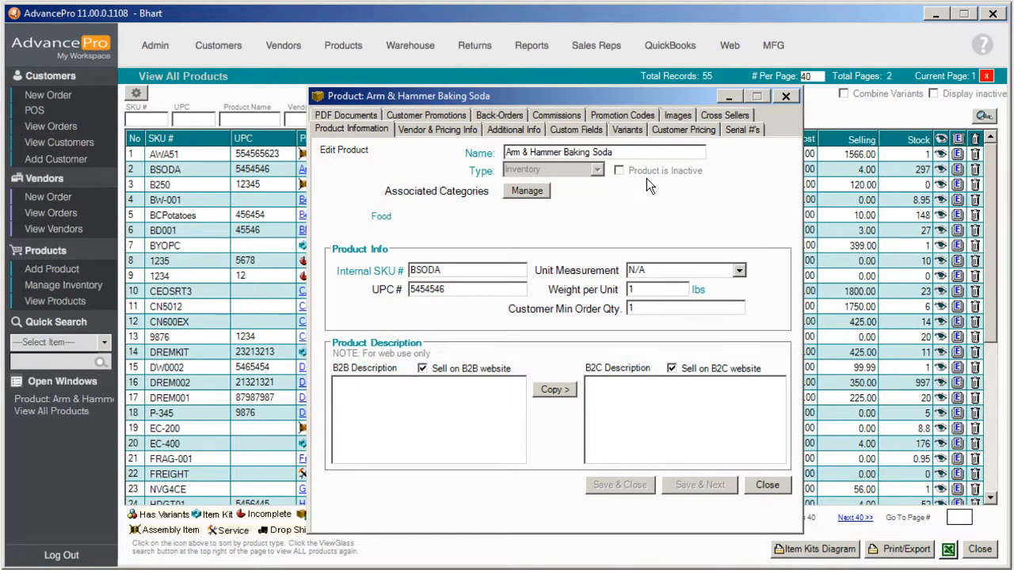
pyautogui.click(739, 270)
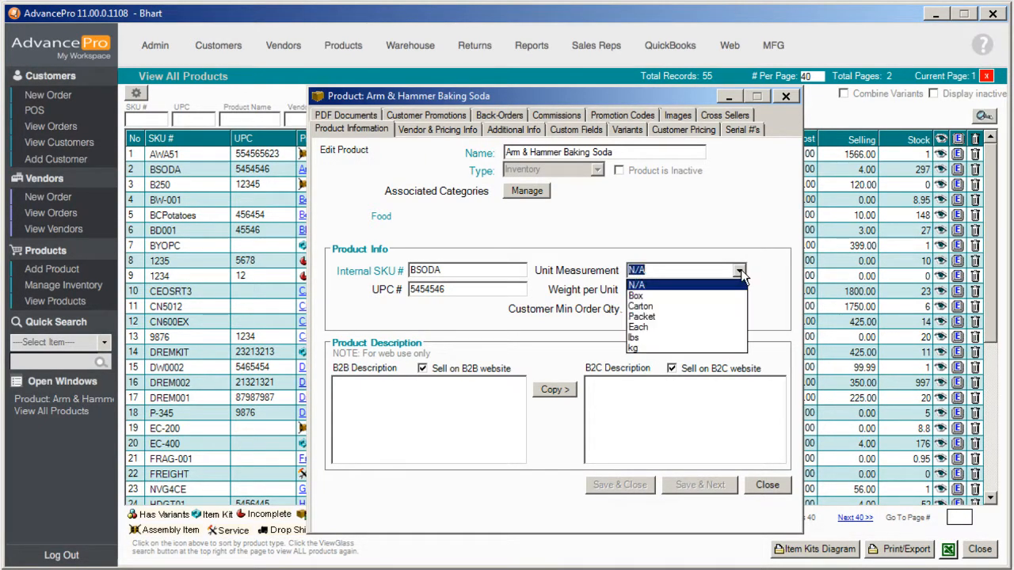
pyautogui.click(636, 296)
pyautogui.press('Tab')
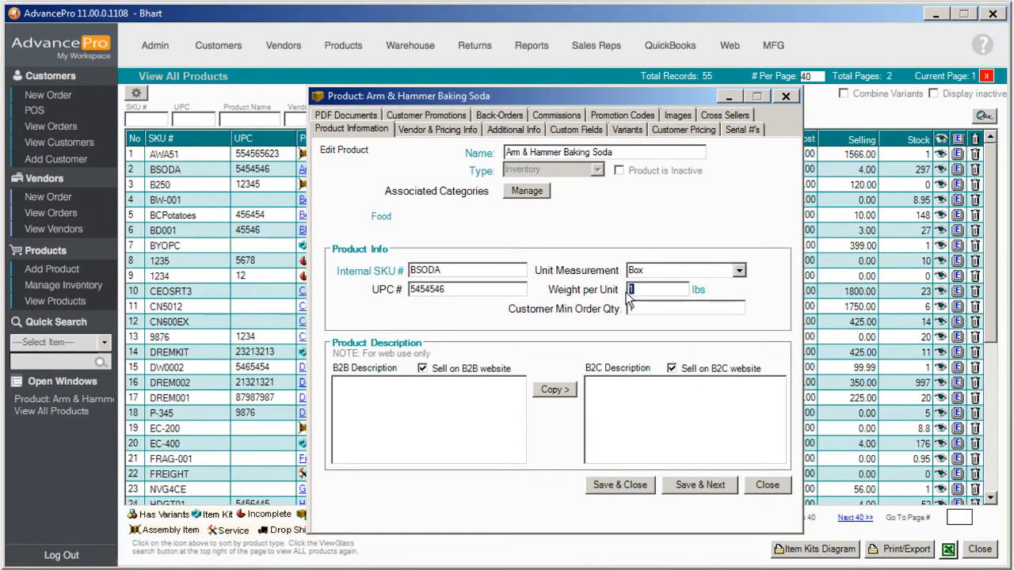
pyautogui.click(688, 491)
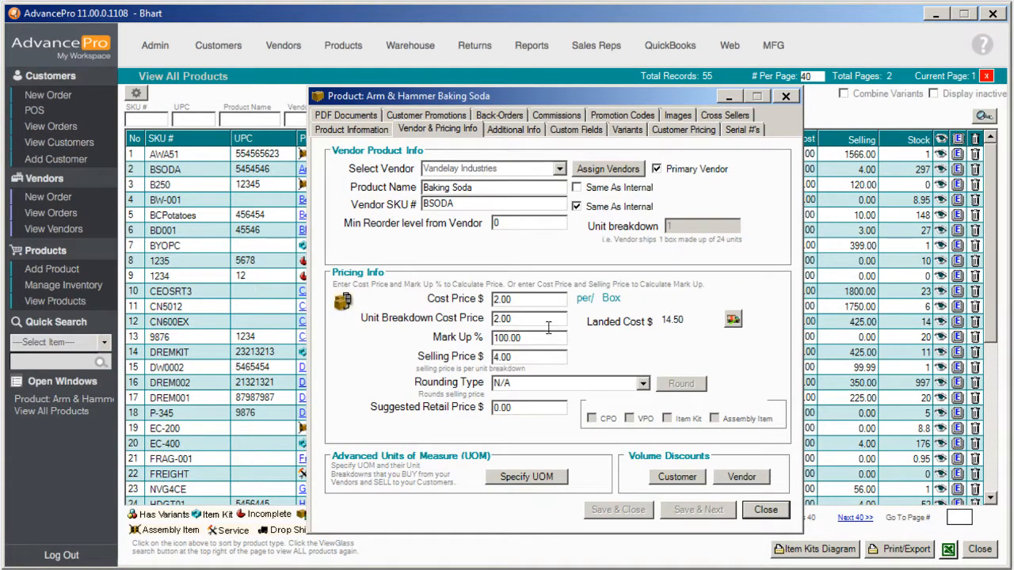
# Check Baking Soda's 2.00 cost, 4.00 price and Catch Weight setting, then close it
pyautogui.moveTo(515, 300); pyautogui.dragTo(487, 309)
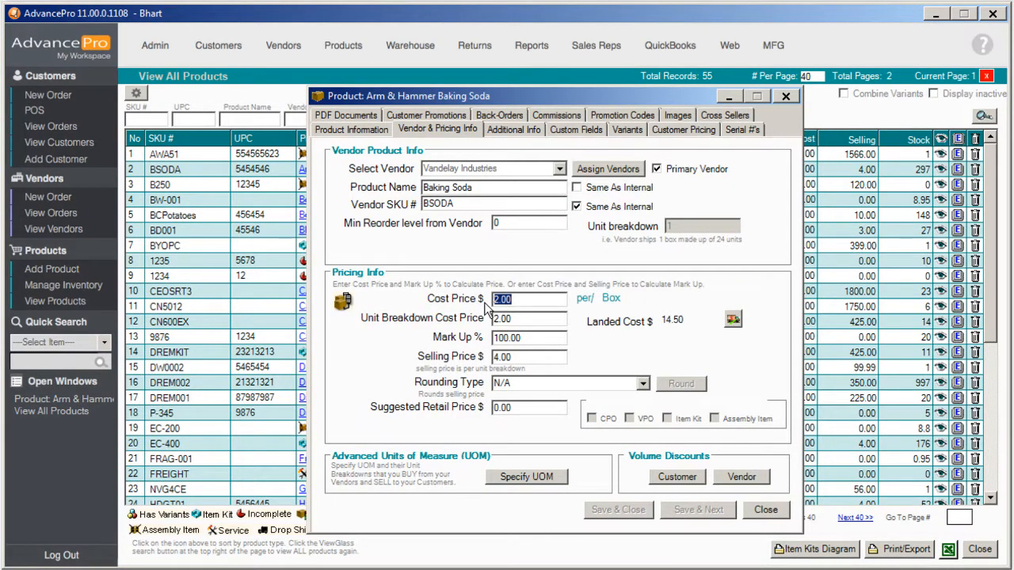
pyautogui.moveTo(520, 356); pyautogui.dragTo(452, 358)
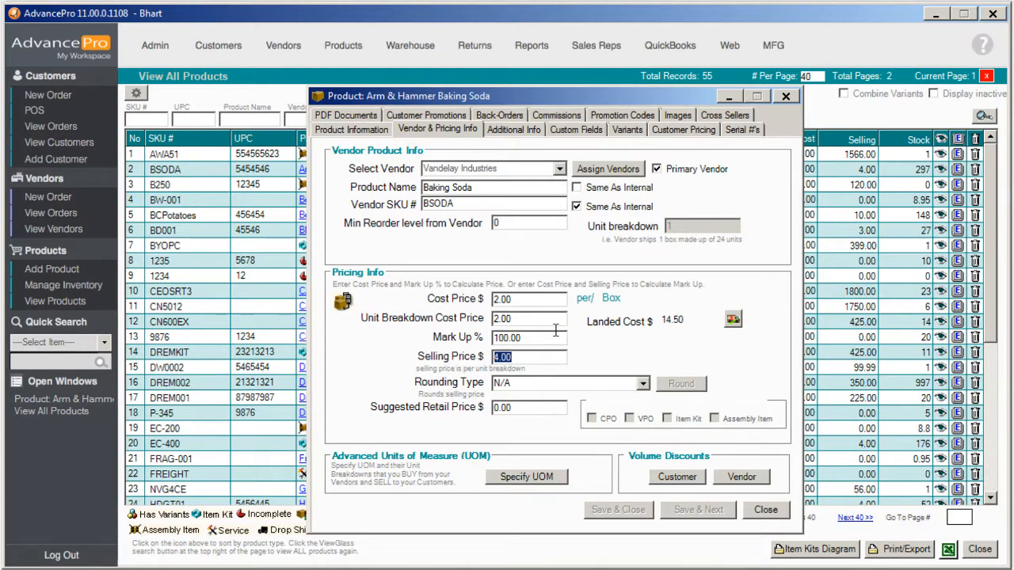
pyautogui.click(527, 131)
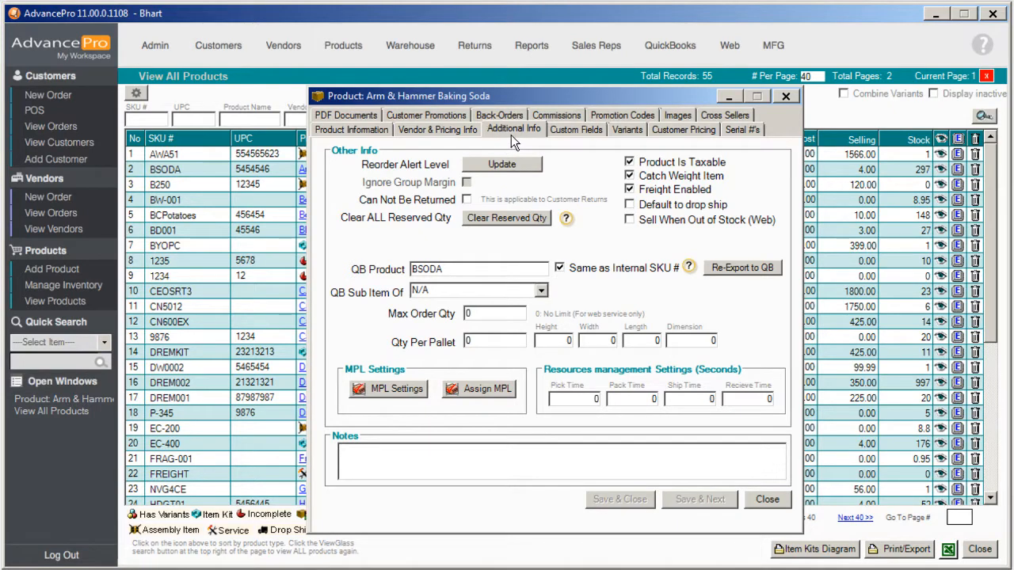
pyautogui.click(787, 496)
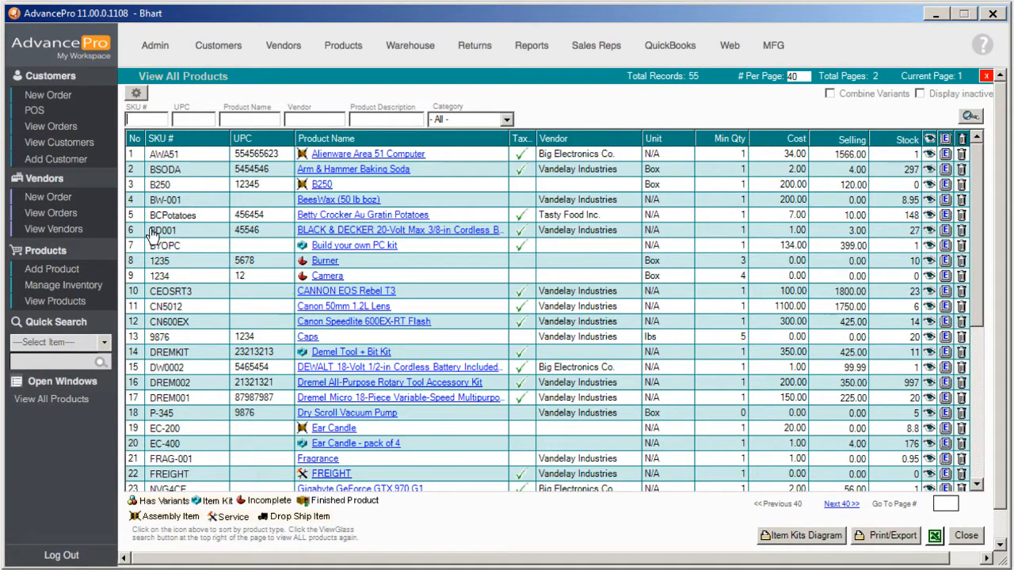
# Start a new vendor purchase order for Vandelay Industries
pyautogui.click(67, 198)
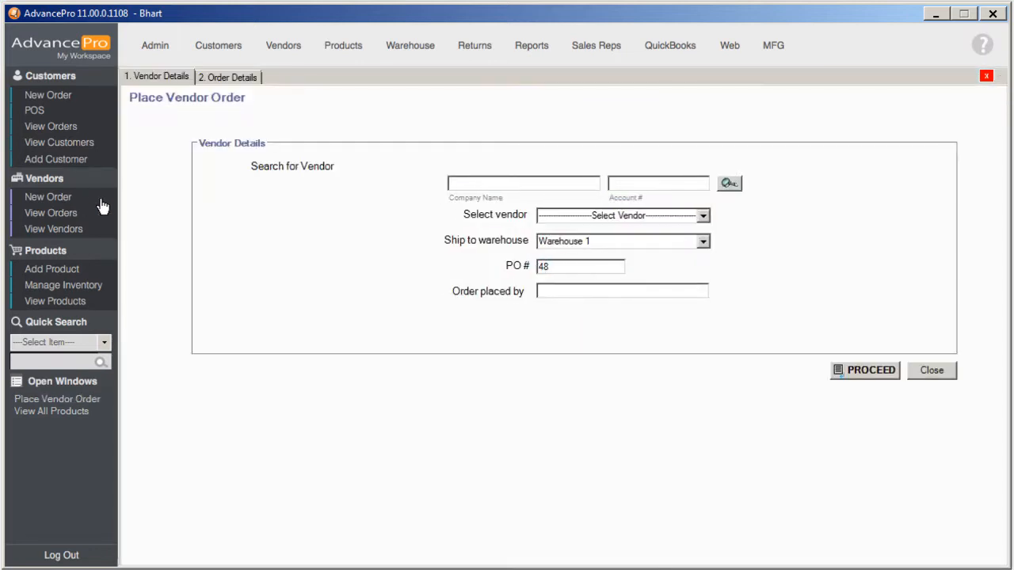
pyautogui.click(702, 215)
pyautogui.click(608, 272)
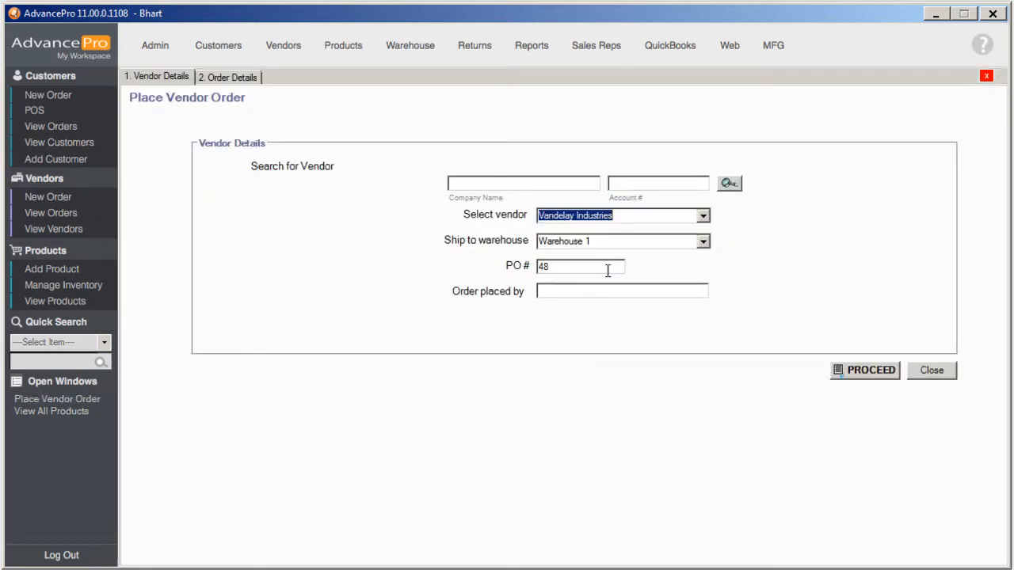
pyautogui.click(869, 386)
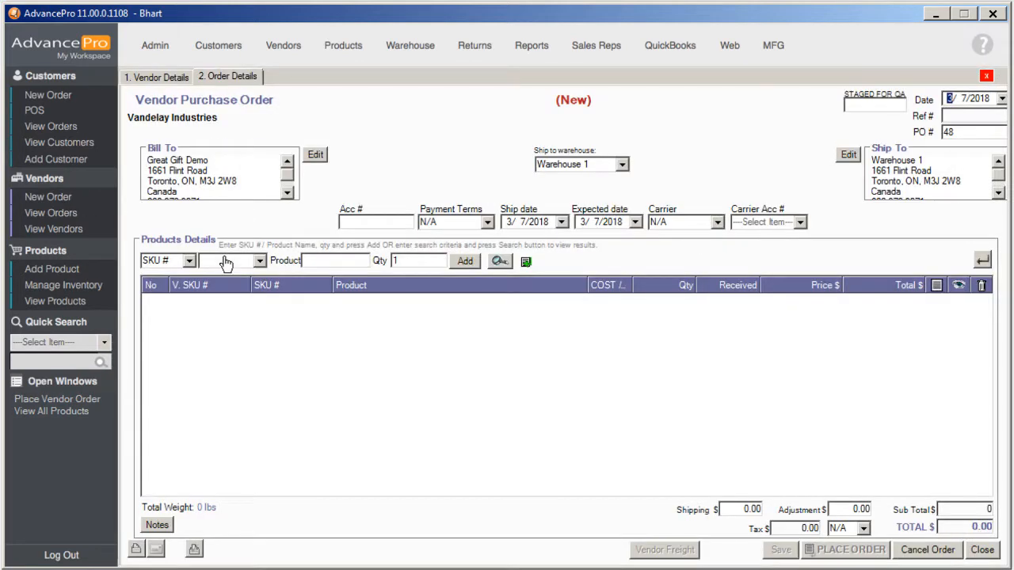
# Order 5 BSODA Baking Soda, save PO 48, and preview its printout
pyautogui.write('bsODA')
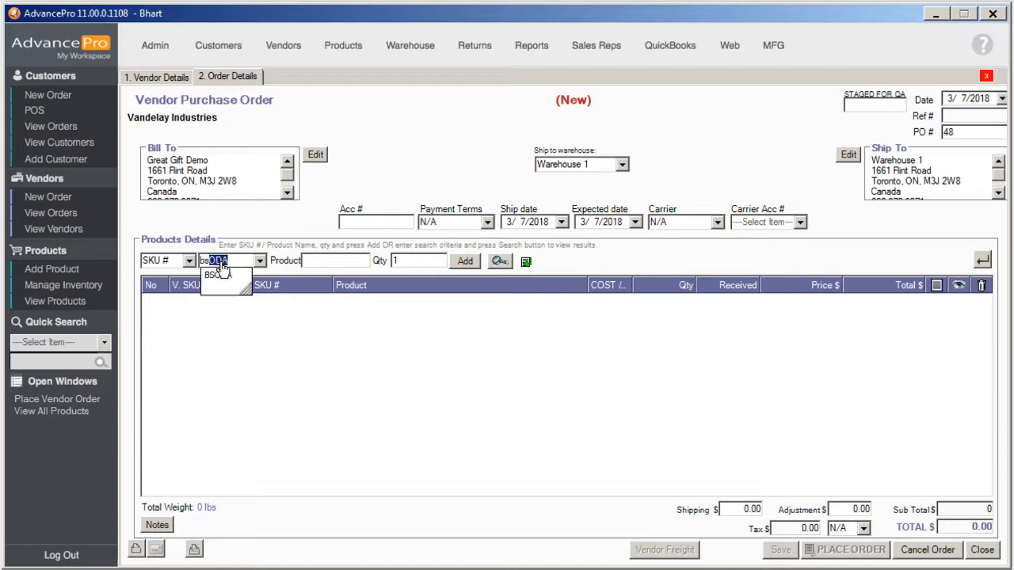
pyautogui.click(223, 272)
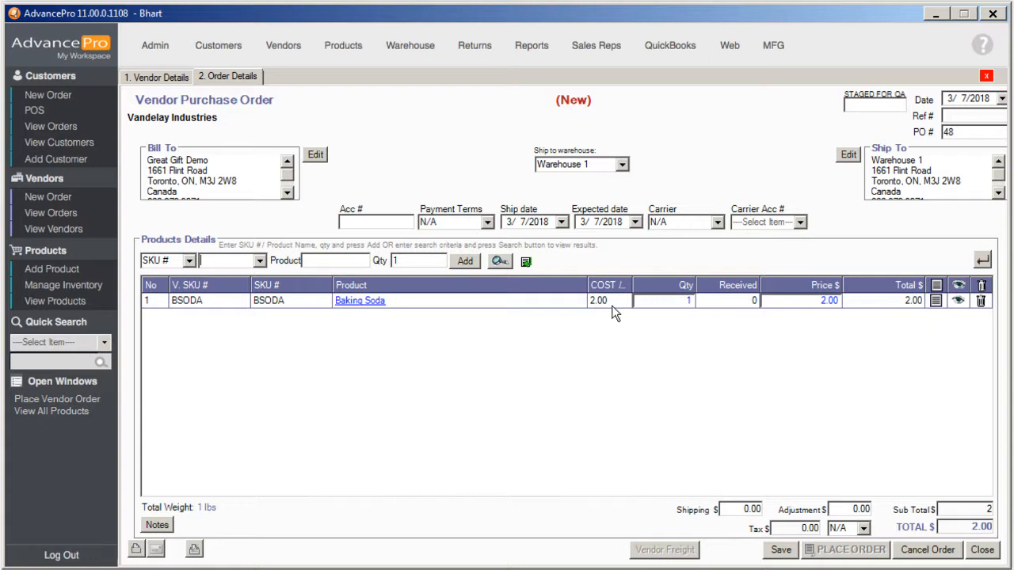
pyautogui.click(669, 303)
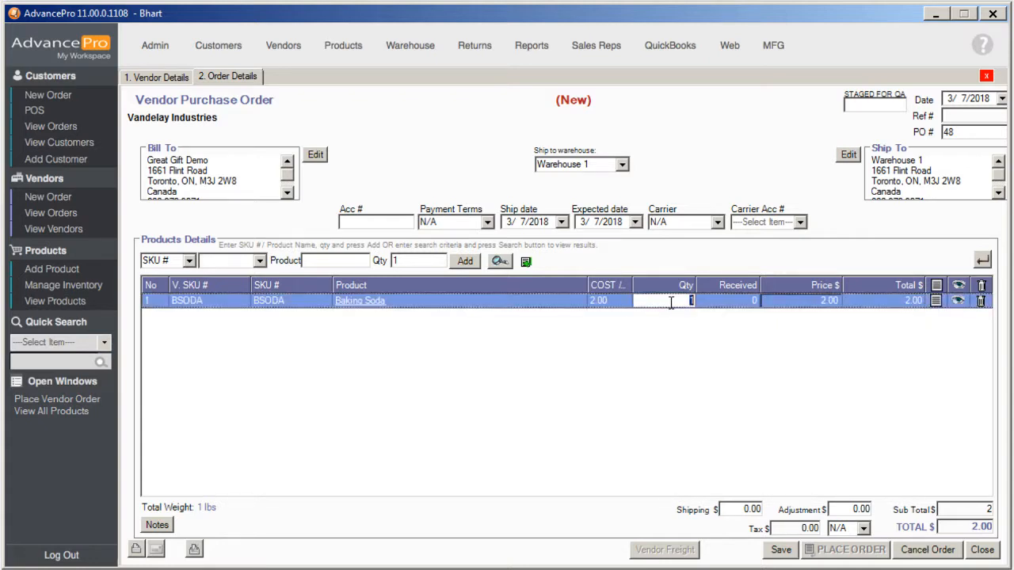
pyautogui.write('5')
pyautogui.click(780, 552)
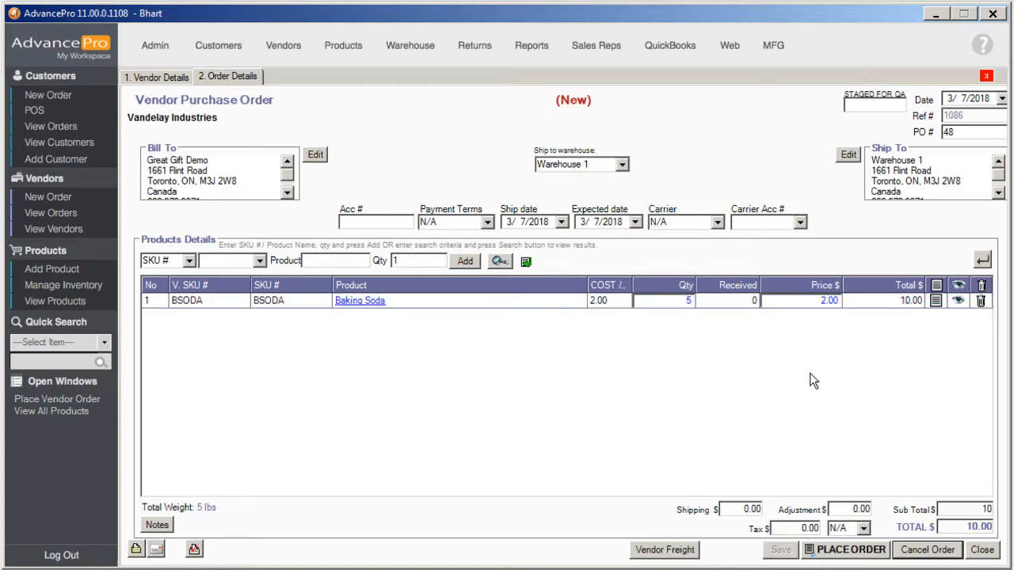
pyautogui.click(194, 552)
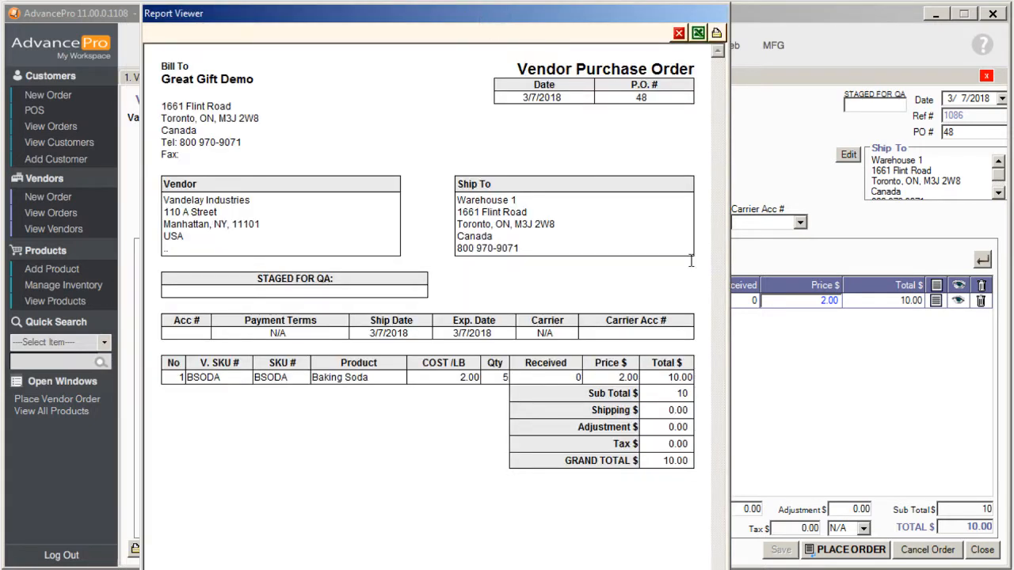
# Place PO 48 with Vandelay Industries without emailing it to the vendor
pyautogui.click(679, 33)
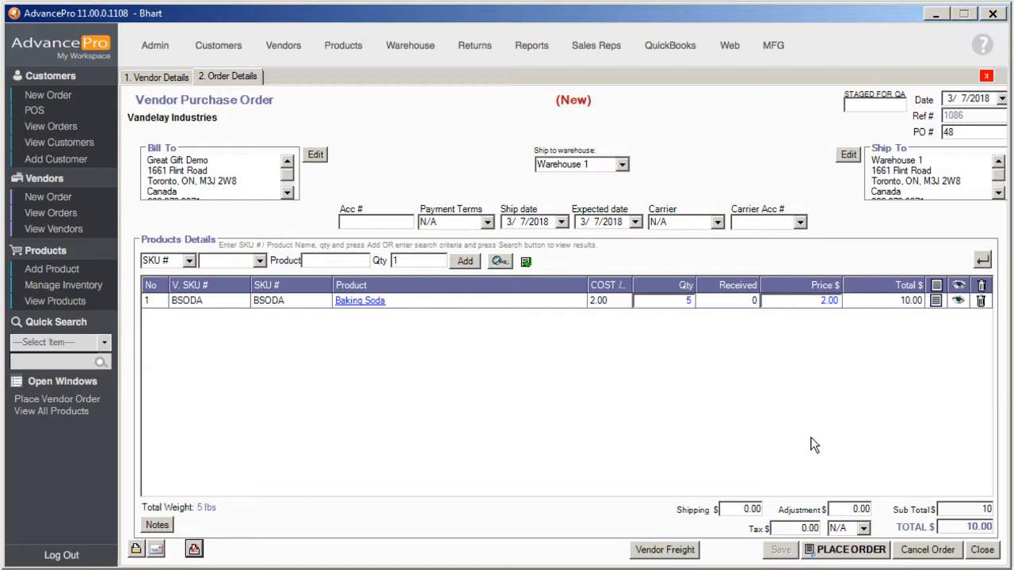
pyautogui.click(833, 559)
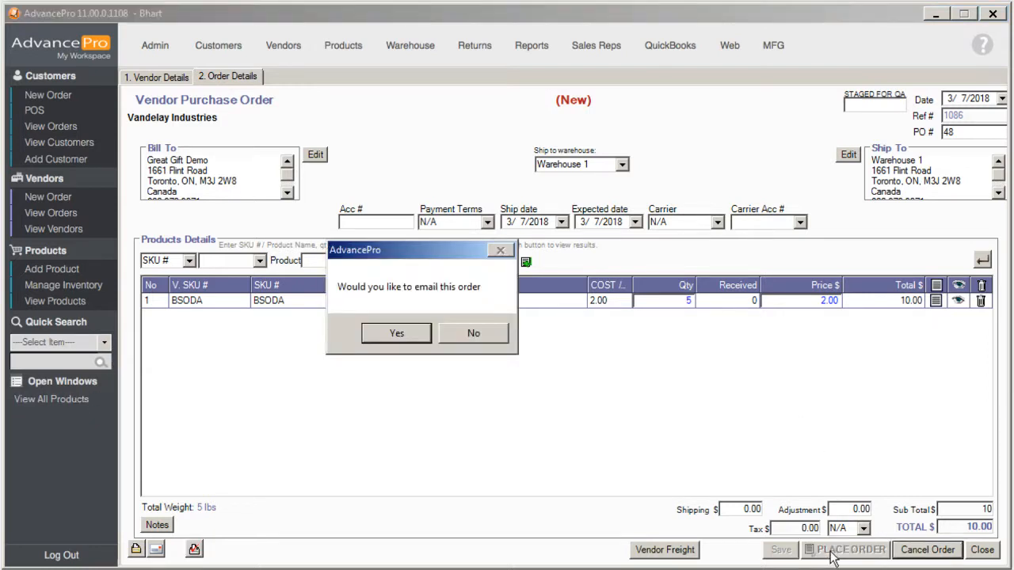
pyautogui.click(494, 339)
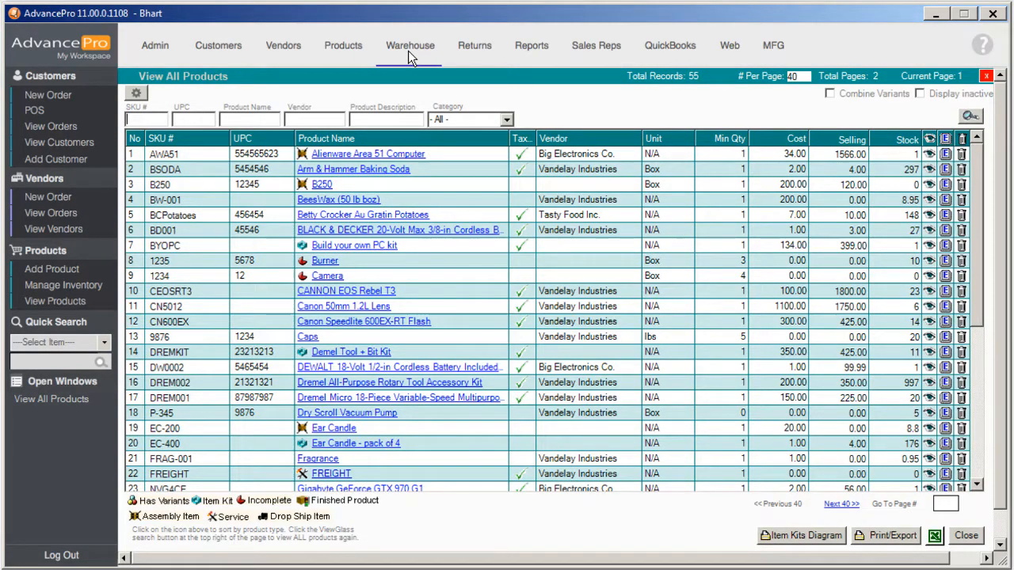
# Open PO 48 for warehouse receiving and enter 5 Baking Soda to receive, confirming the catch-weight prompt
pyautogui.click(407, 48)
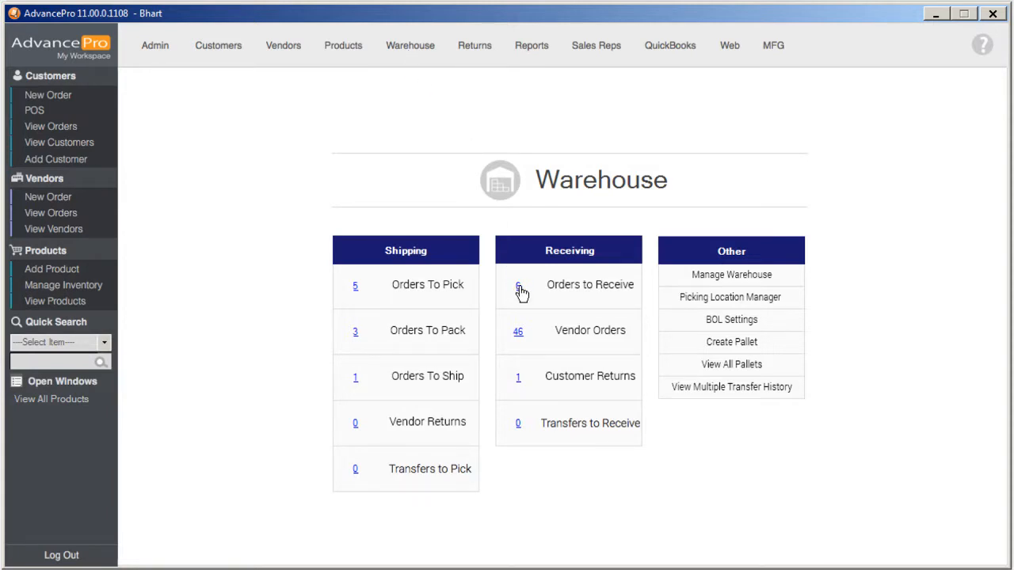
pyautogui.click(519, 288)
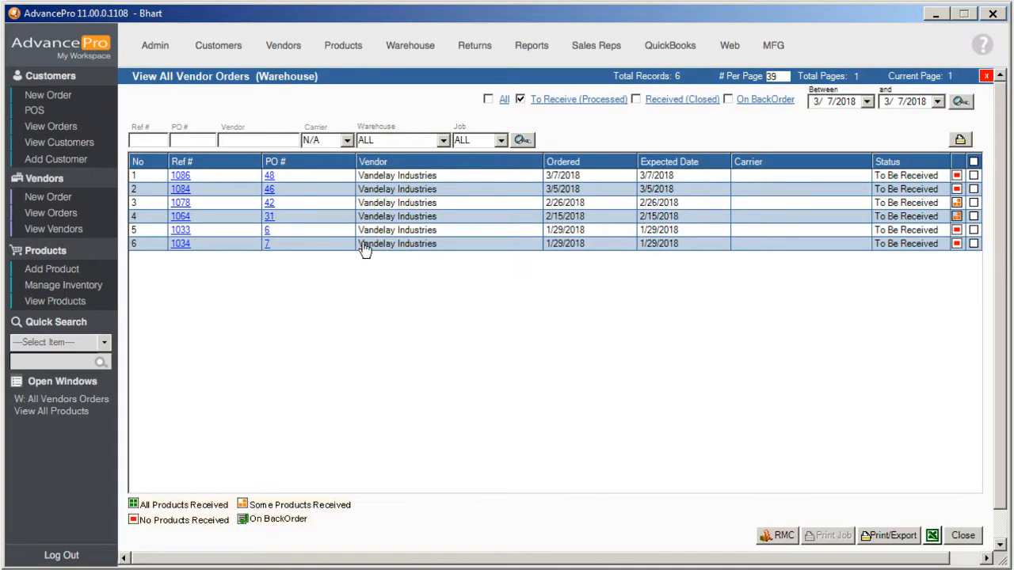
pyautogui.click(269, 177)
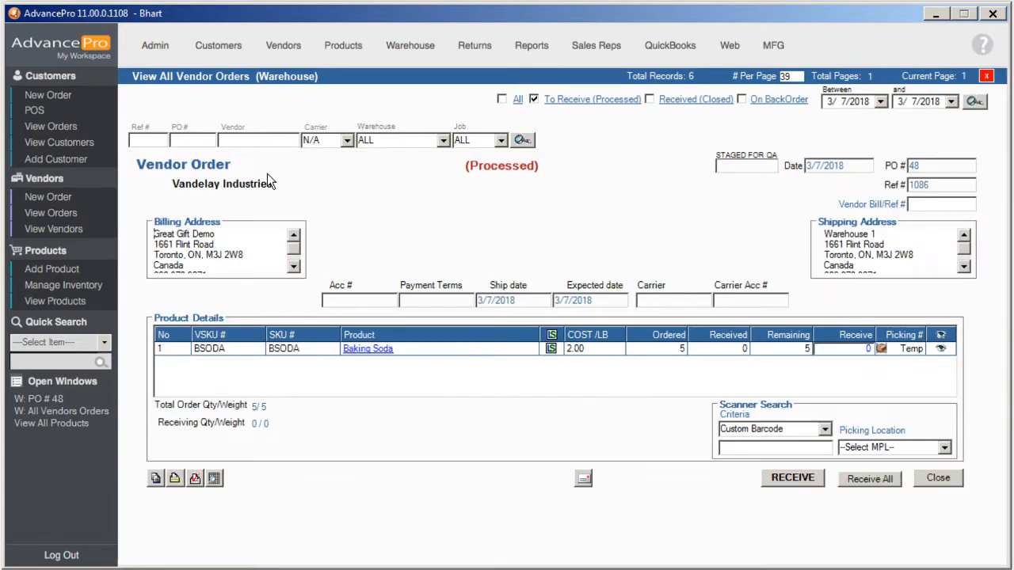
pyautogui.click(848, 350)
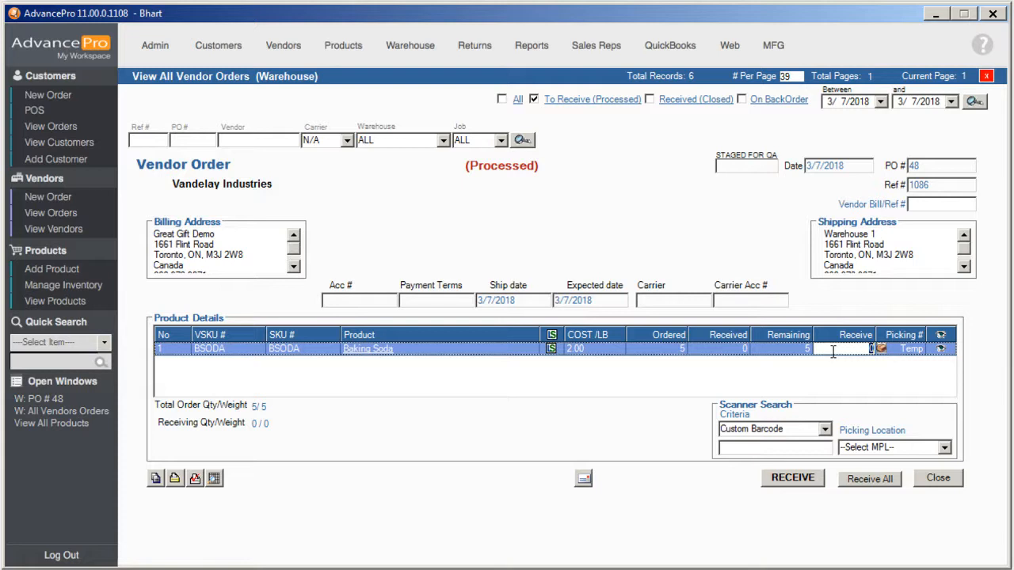
pyautogui.write('5')
pyautogui.press('Return')
pyautogui.click(492, 339)
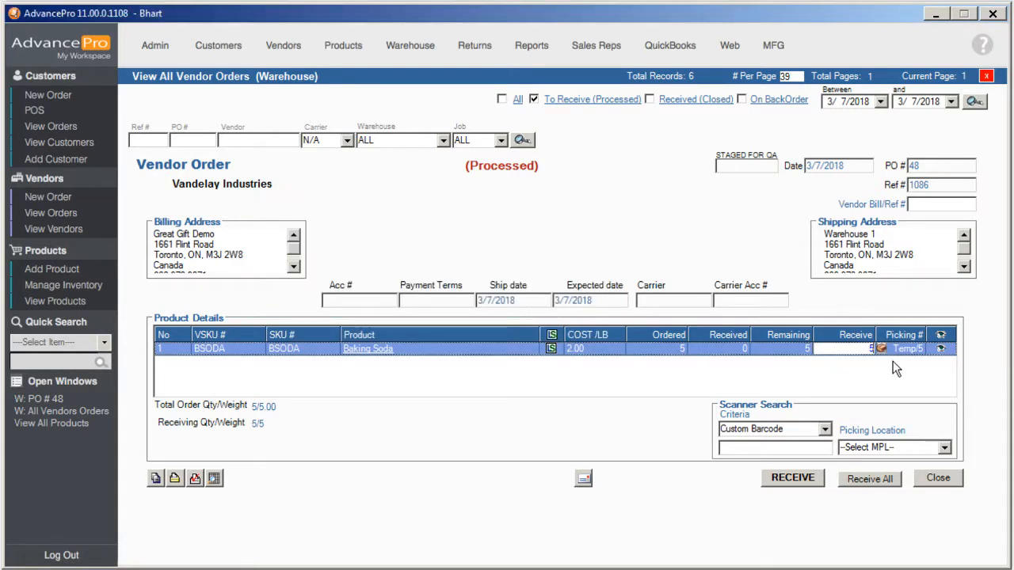
# Assign a total catch weight of 10 lbs to the 5 Baking Soda units on PO 48
pyautogui.click(265, 410)
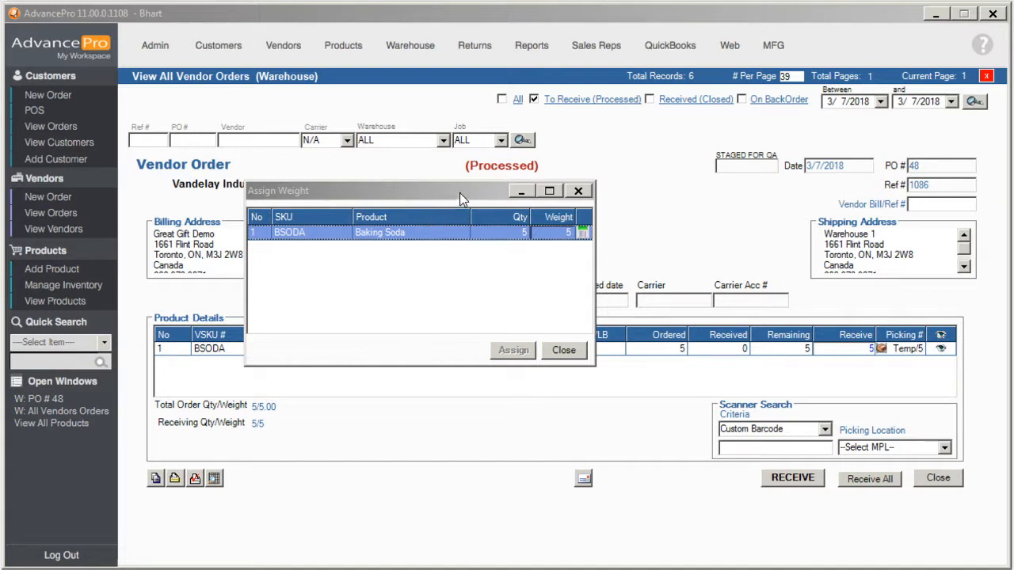
pyautogui.moveTo(459, 193); pyautogui.dragTo(420, 168)
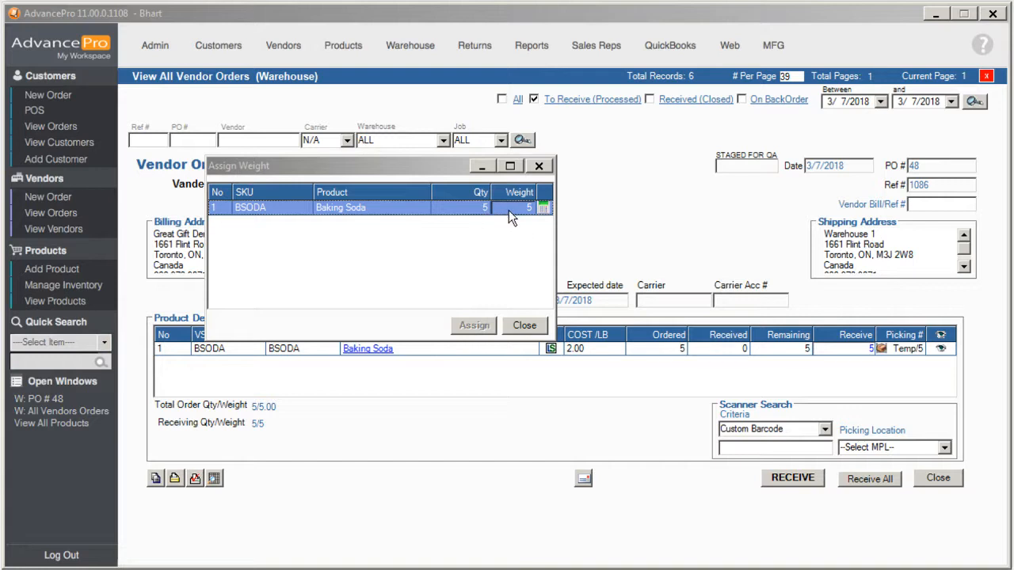
pyautogui.moveTo(443, 171); pyautogui.dragTo(457, 174)
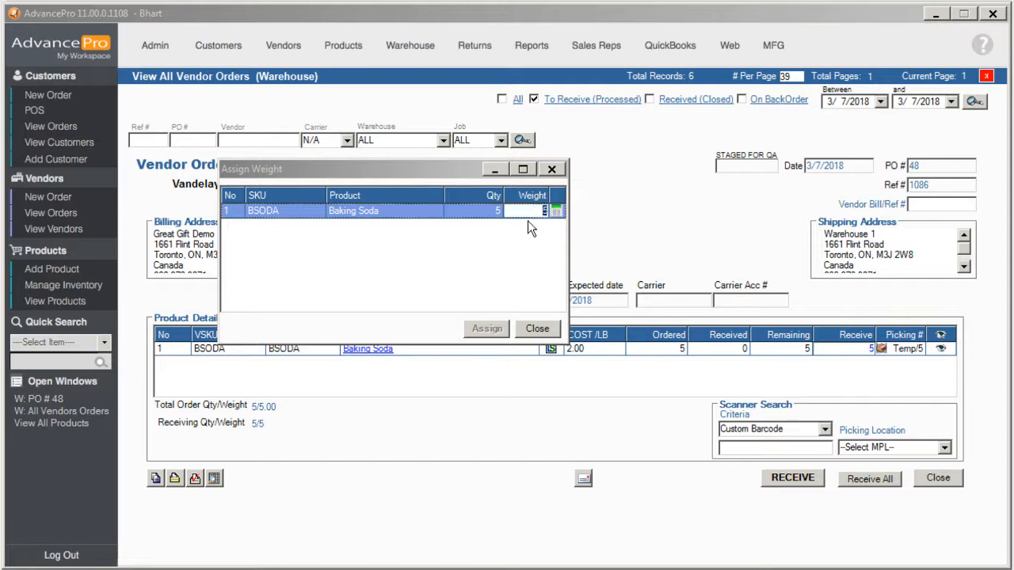
pyautogui.write('10')
pyautogui.click(557, 212)
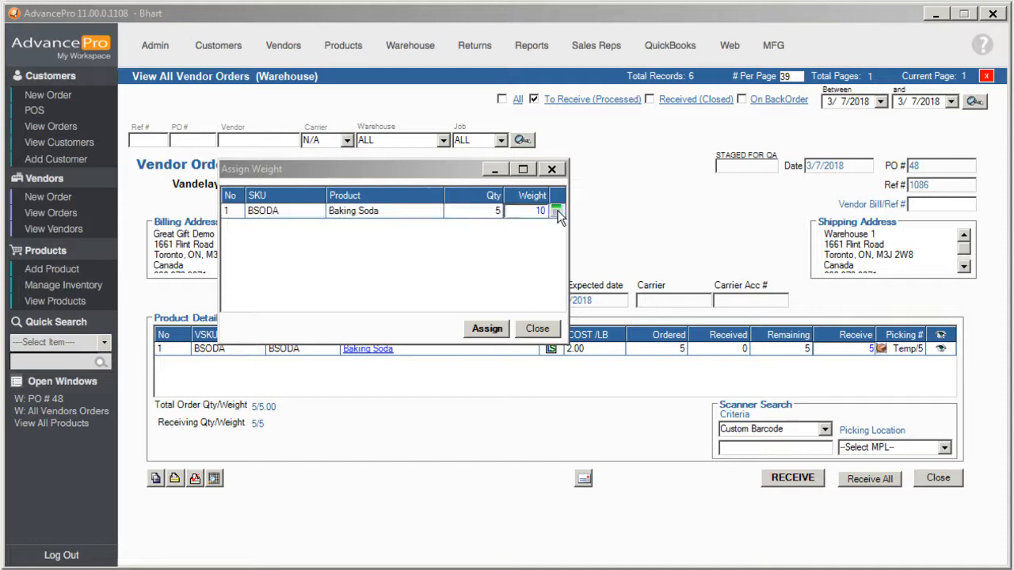
pyautogui.moveTo(341, 79); pyautogui.dragTo(658, 159)
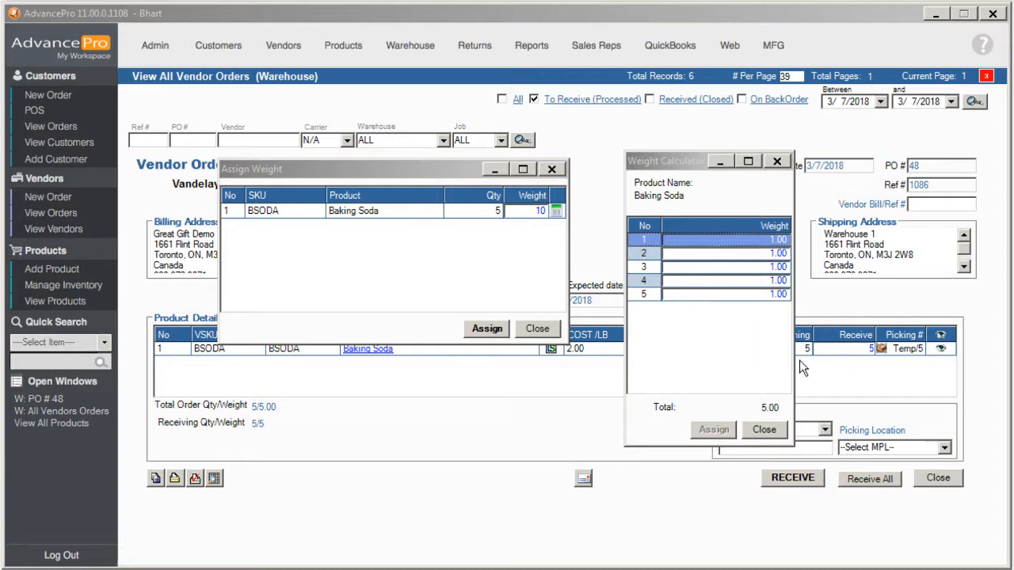
pyautogui.click(779, 433)
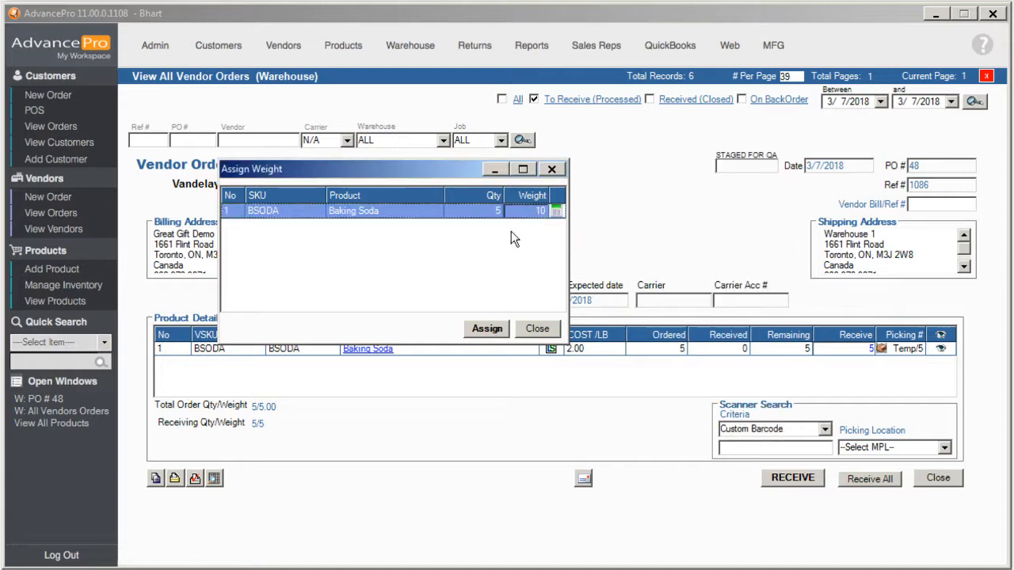
pyautogui.click(490, 331)
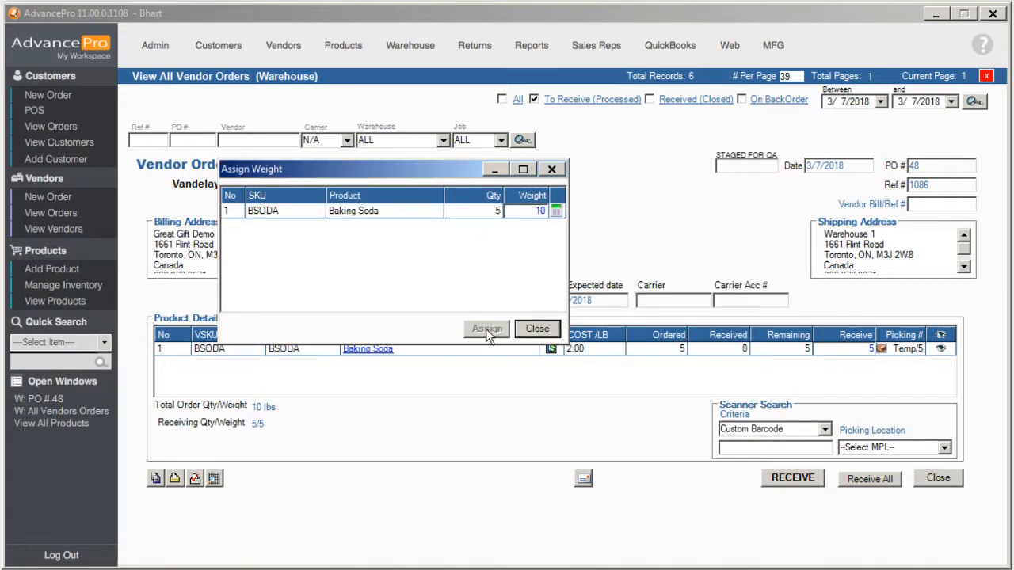
pyautogui.click(537, 328)
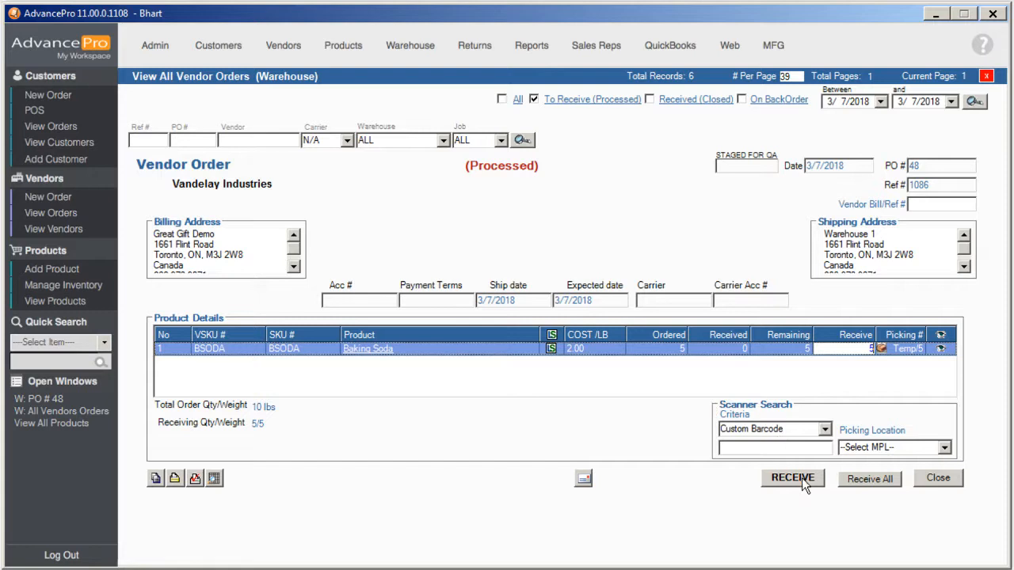
# Receive the Baking Soda on PO 48 with vendor bill reference 2323
pyautogui.click(949, 204)
pyautogui.write('2')
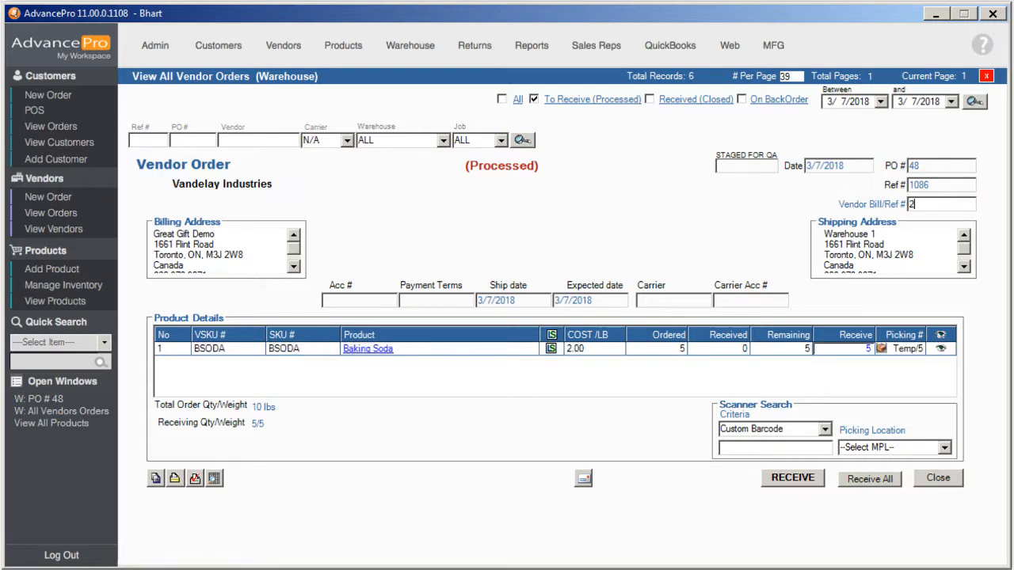
pyautogui.write('323')
pyautogui.click(807, 482)
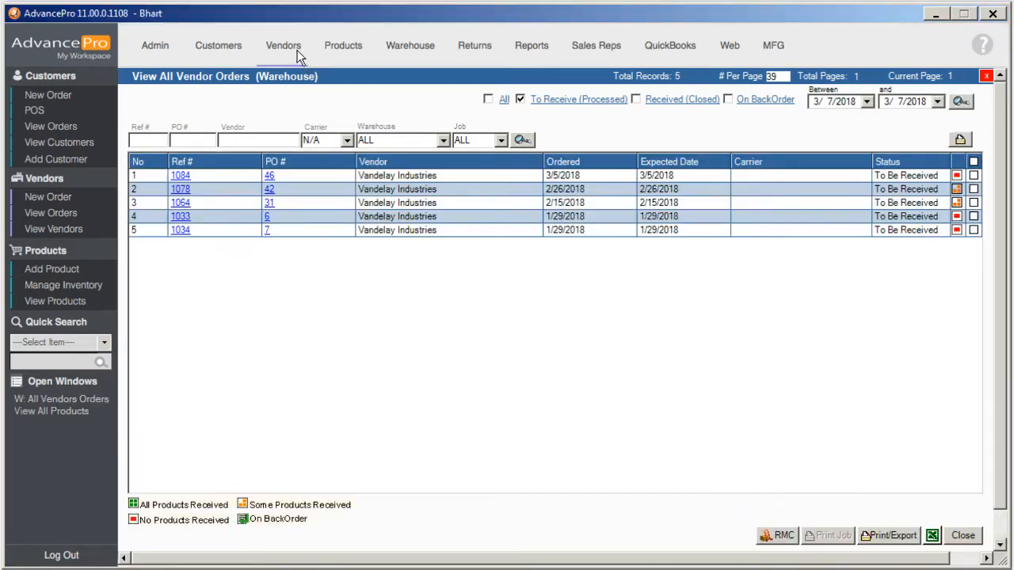
# Find vendor bill 2323 among the vendor bills and credit memos and review its 10 lbs, 20.00 total
pyautogui.click(297, 50)
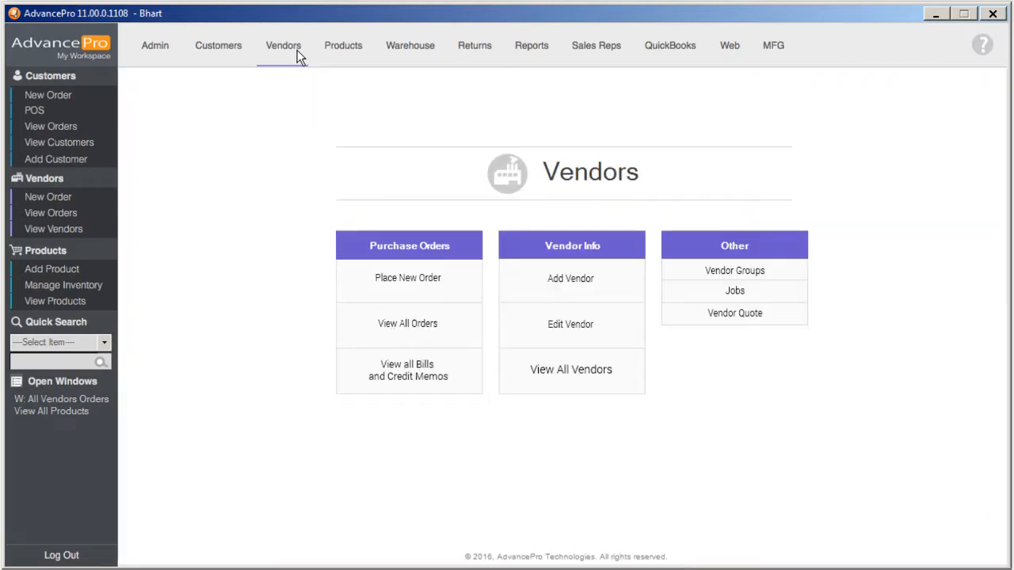
pyautogui.click(446, 381)
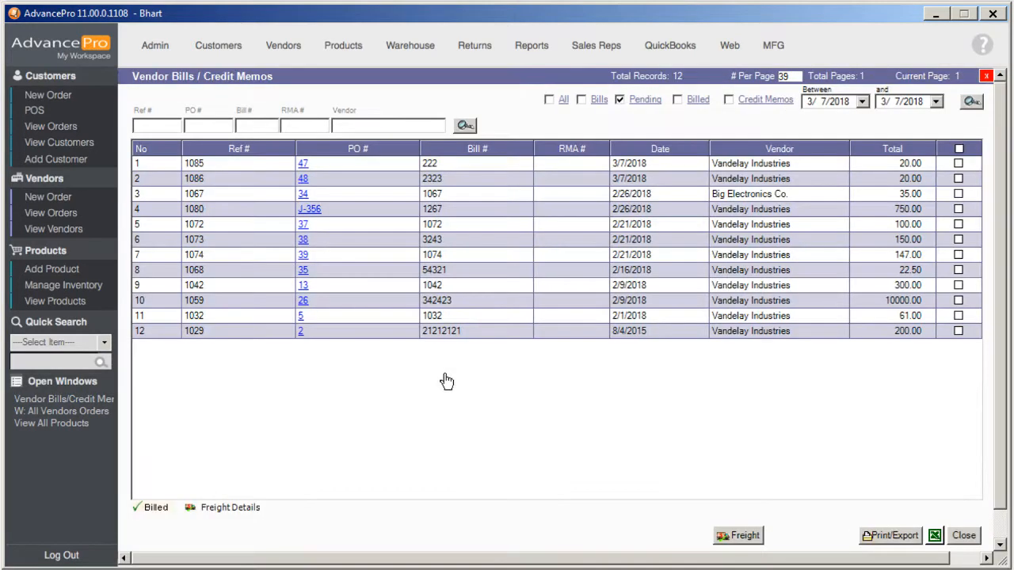
pyautogui.doubleClick(306, 168)
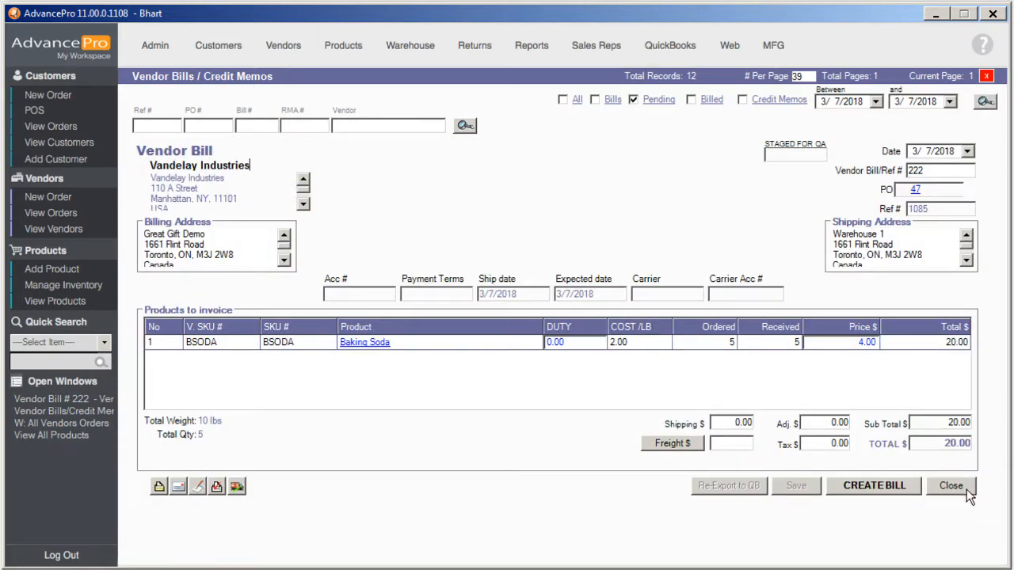
pyautogui.click(951, 485)
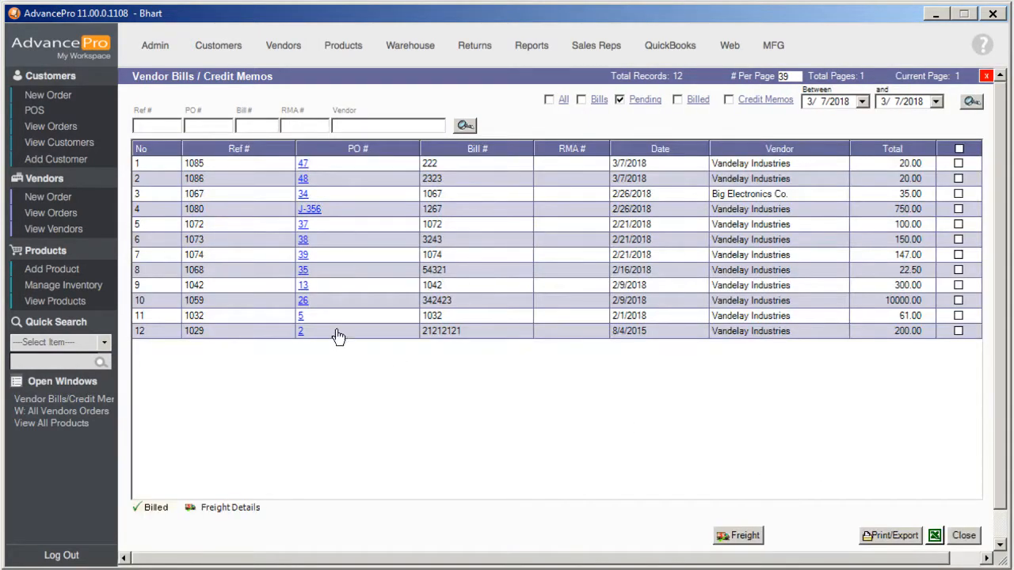
pyautogui.doubleClick(309, 181)
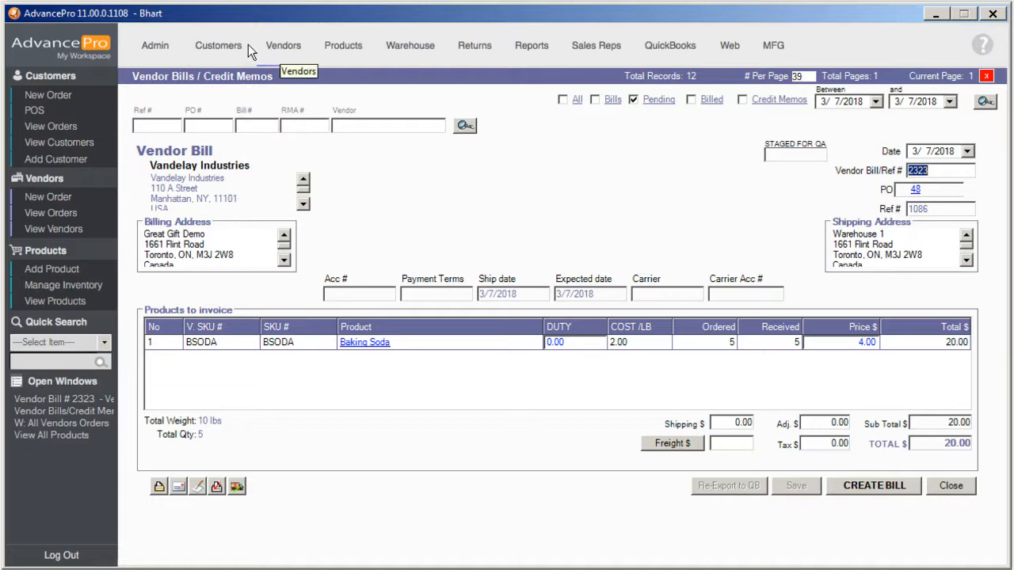
pyautogui.click(225, 46)
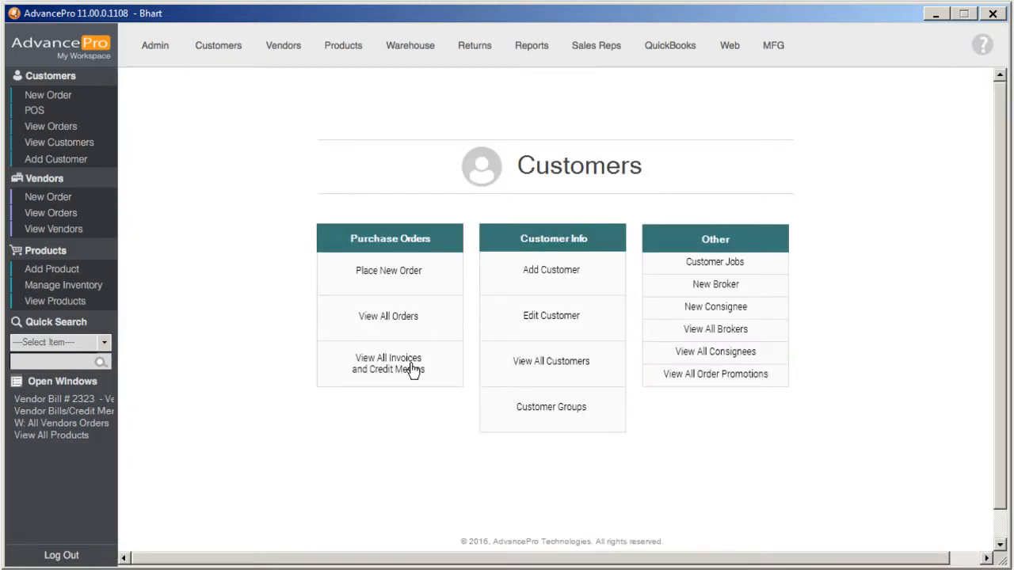
# Review invoice 27's Baking Soda line (5 units, 10 lbs, 8.00) and its print preview
pyautogui.click(412, 369)
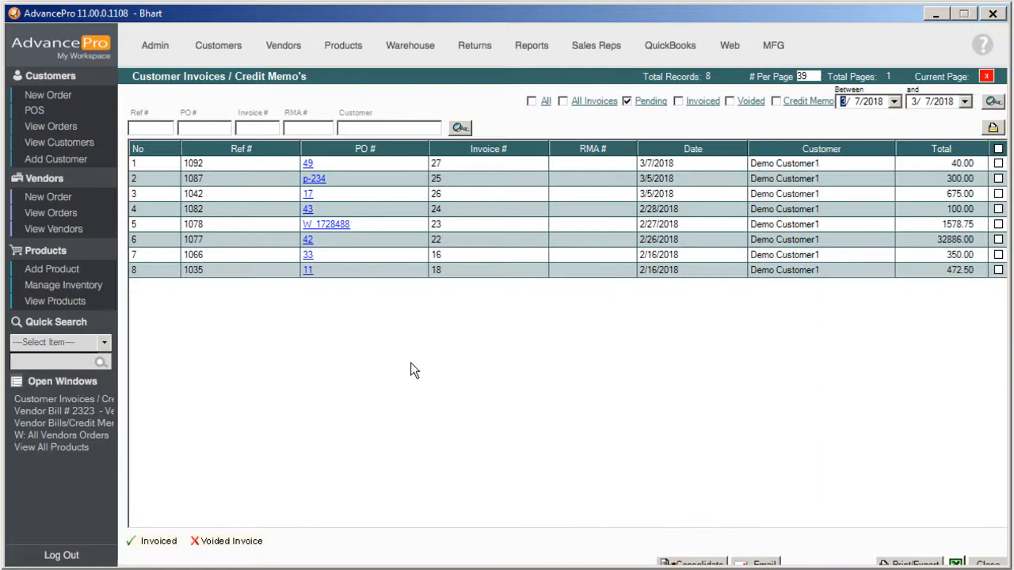
pyautogui.doubleClick(308, 164)
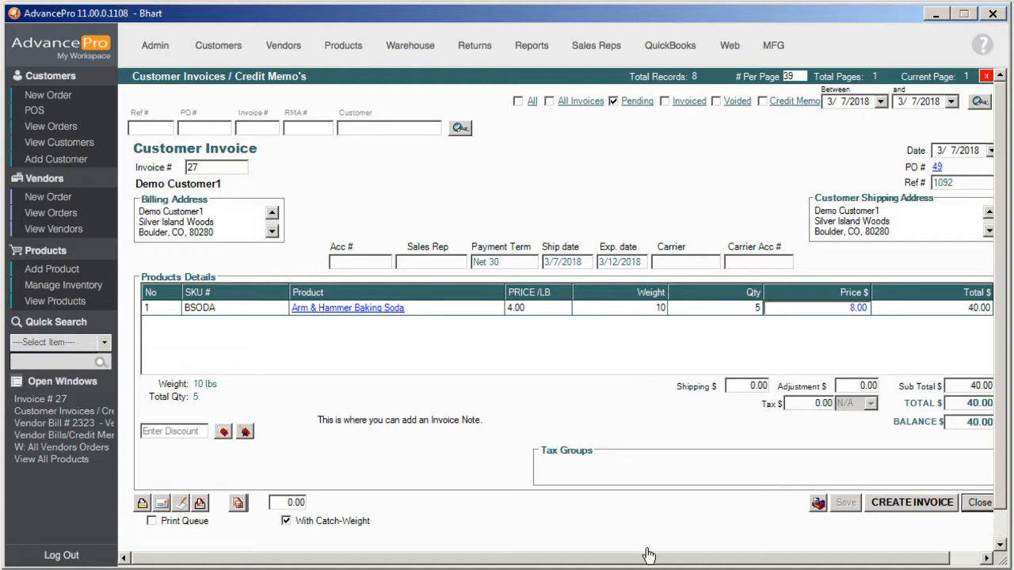
pyautogui.click(717, 558)
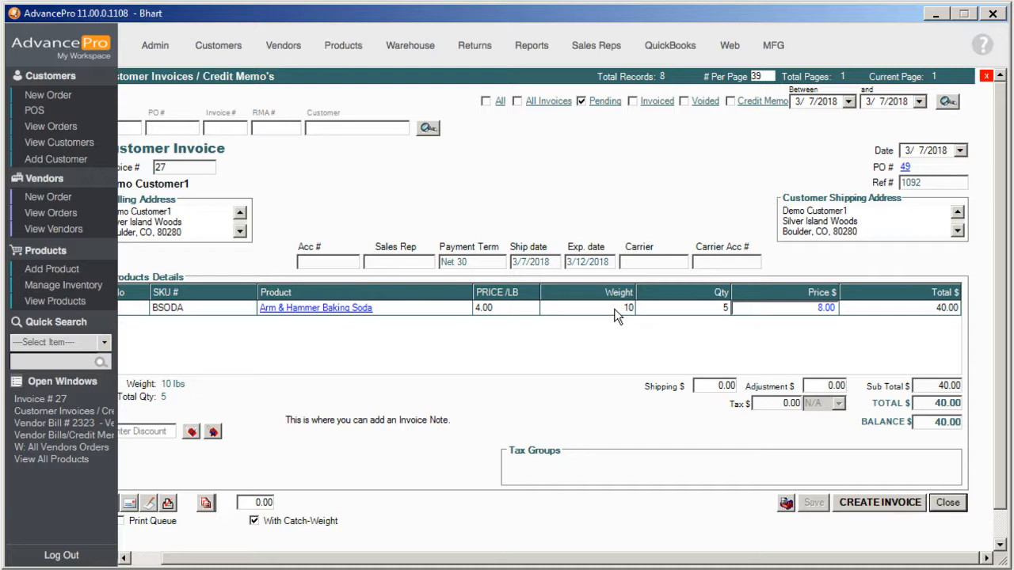
pyautogui.click(689, 315)
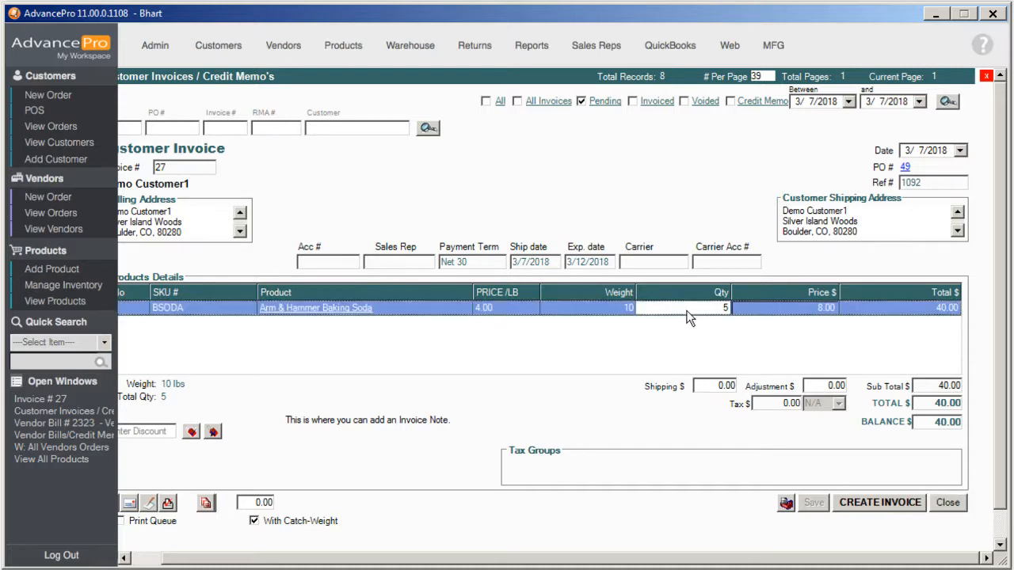
pyautogui.click(756, 309)
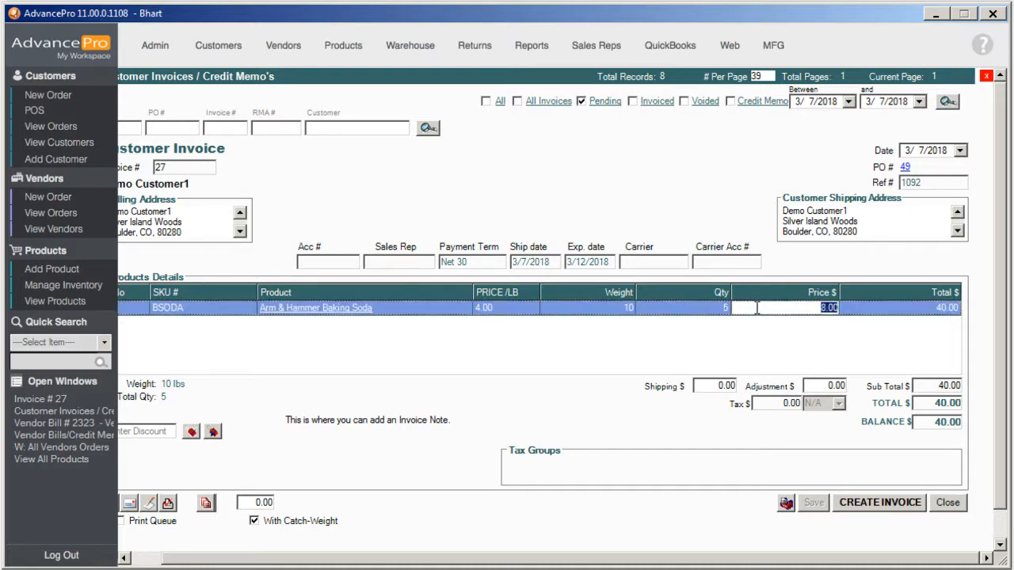
pyautogui.click(168, 504)
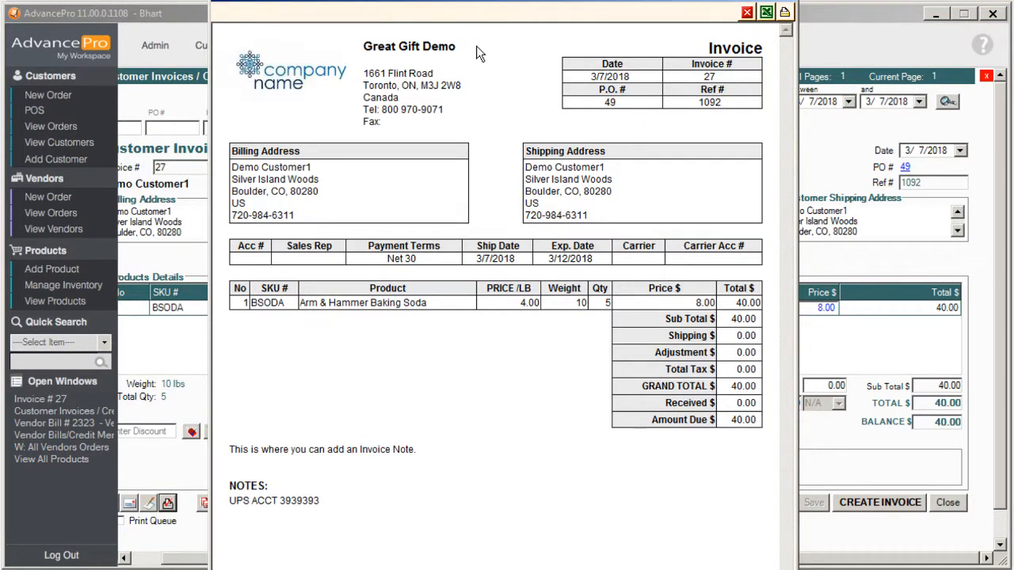
pyautogui.click(746, 13)
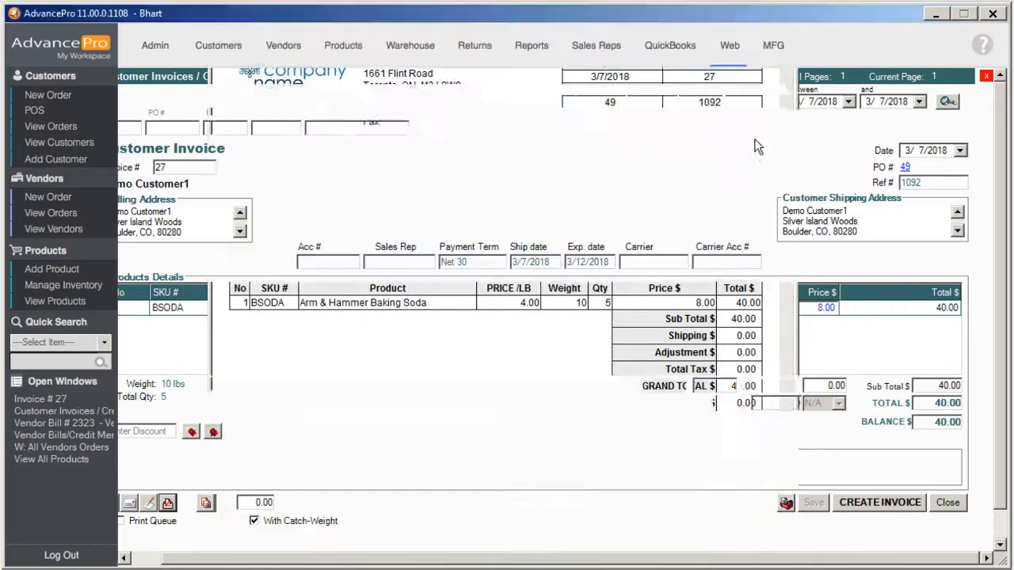